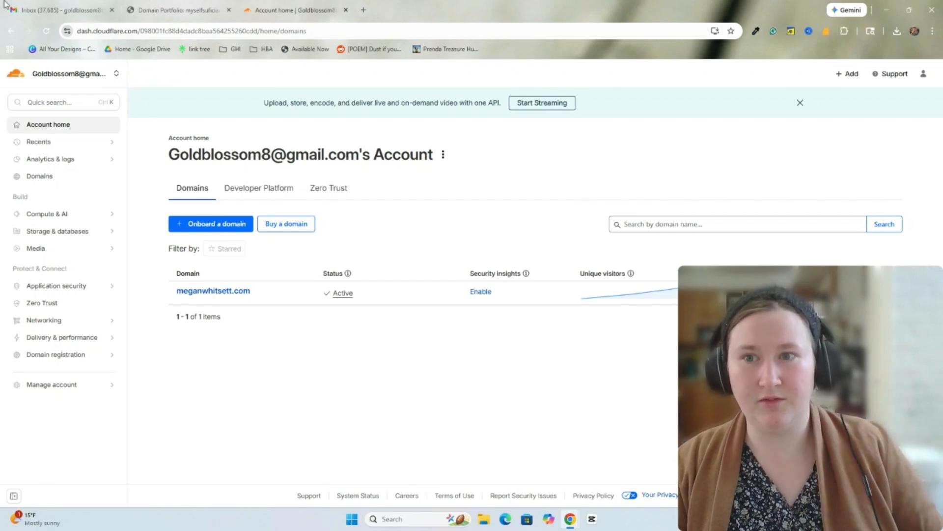
# - Switch to the Domain Portfolio tab showing the registrar's DNS records for myselfsuficiantlife.com
pyautogui.click(166, 11)
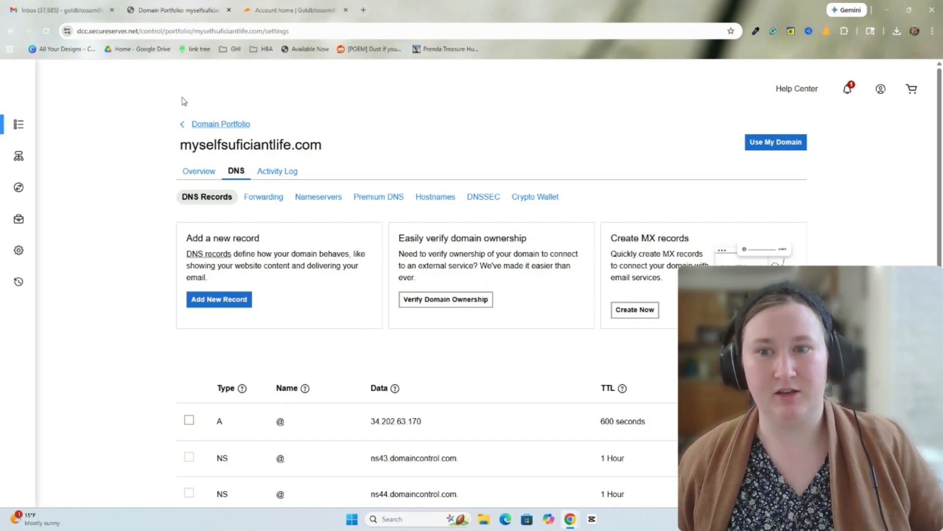
# - Select the domain name myselfsuficiantlife.com on the registrar's DNS page
pyautogui.moveTo(178, 146); pyautogui.dragTo(328, 145)
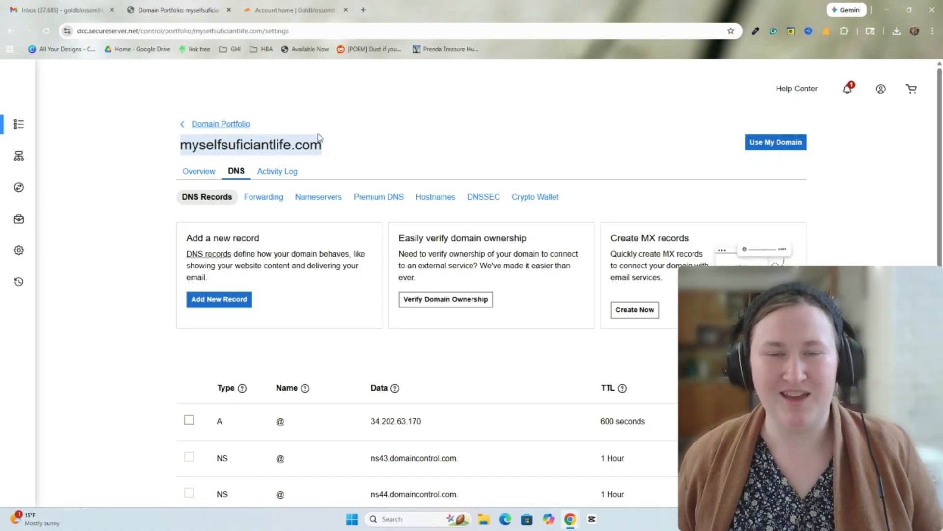
pyautogui.click(354, 119)
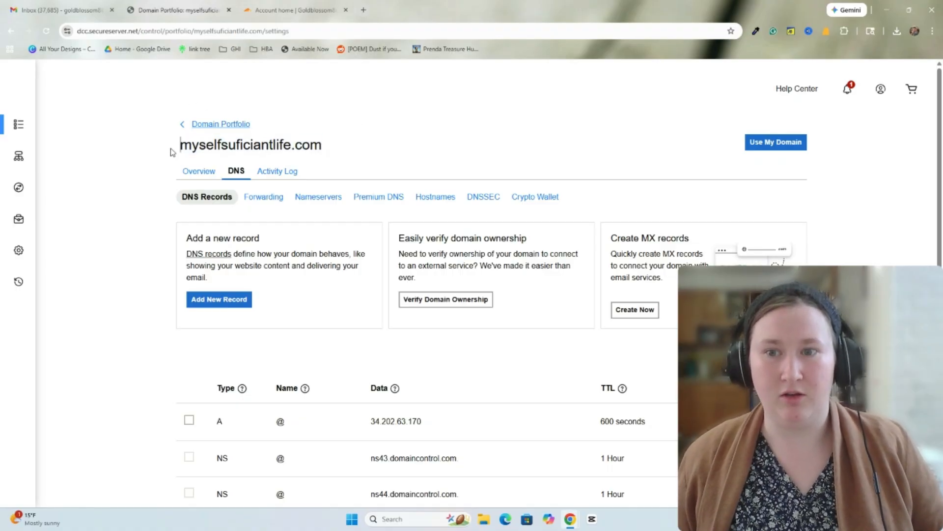
pyautogui.moveTo(173, 149); pyautogui.dragTo(318, 143)
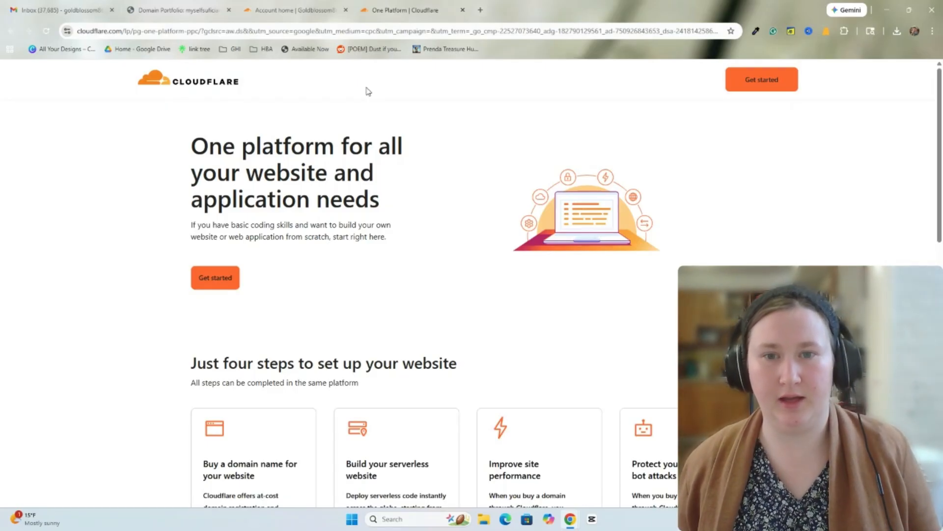
# - Start a Cloudflare account to reach the connect-a-domain form, then copy myselfsuficiantlife.com from the registrar tab
pyautogui.click(755, 84)
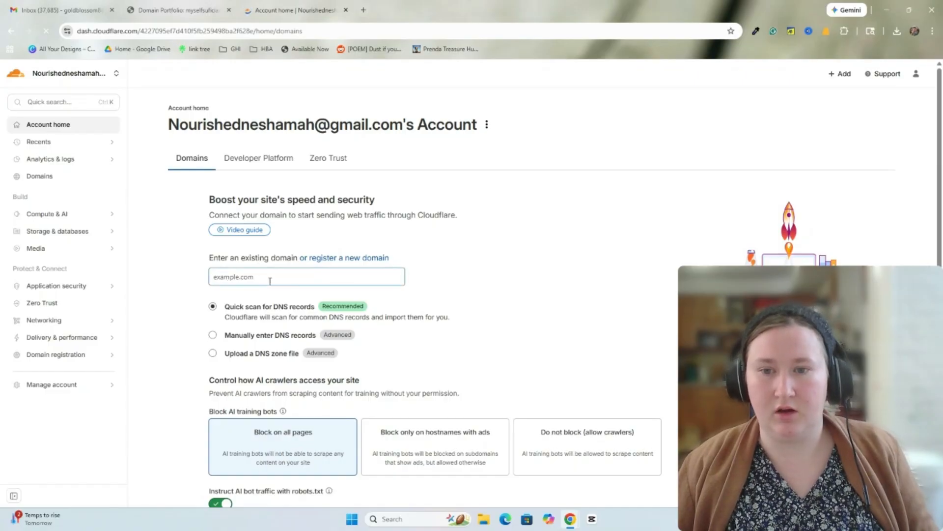
pyautogui.click(229, 276)
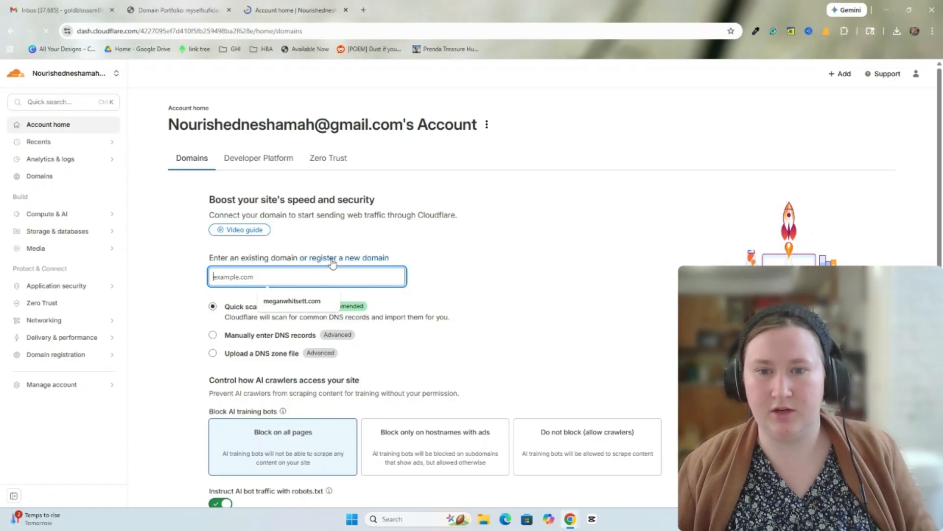
pyautogui.click(205, 265)
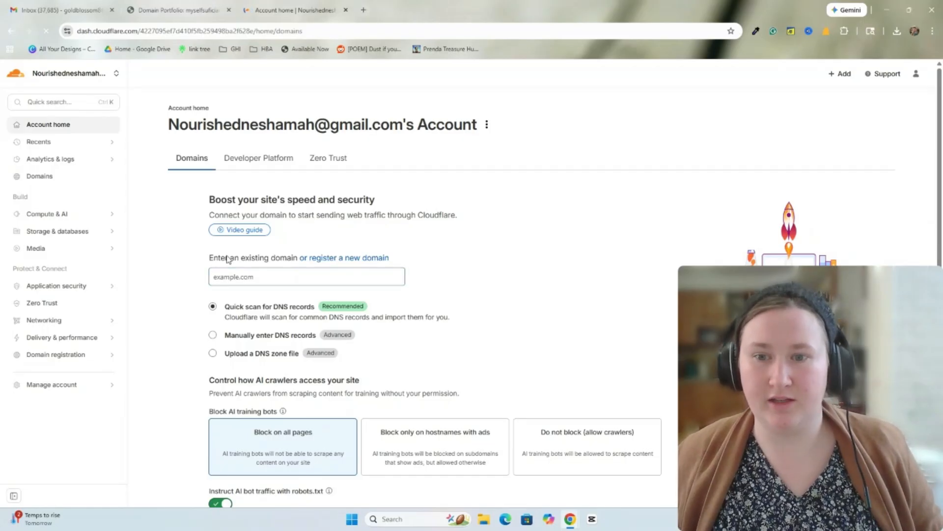
pyautogui.click(254, 276)
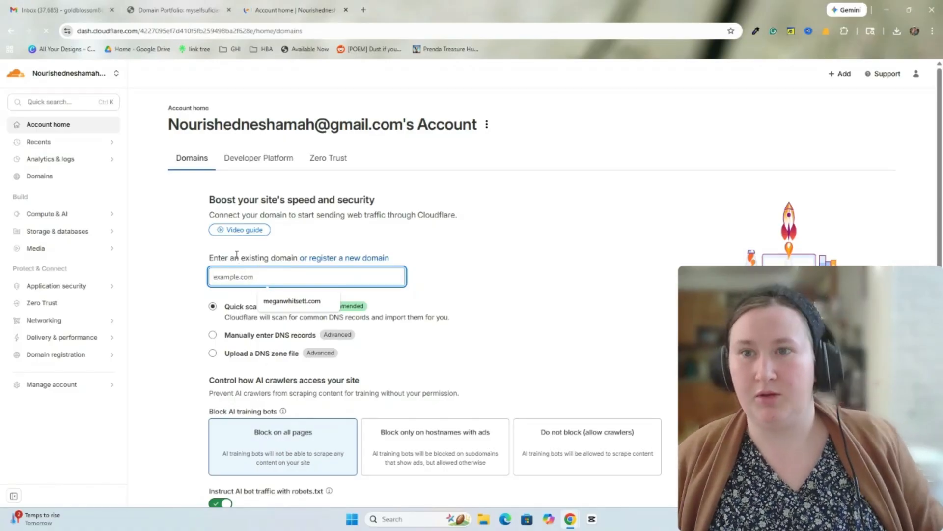
pyautogui.click(182, 10)
pyautogui.moveTo(326, 153); pyautogui.dragTo(163, 135)
pyautogui.hotkey('ctrl', 'c')
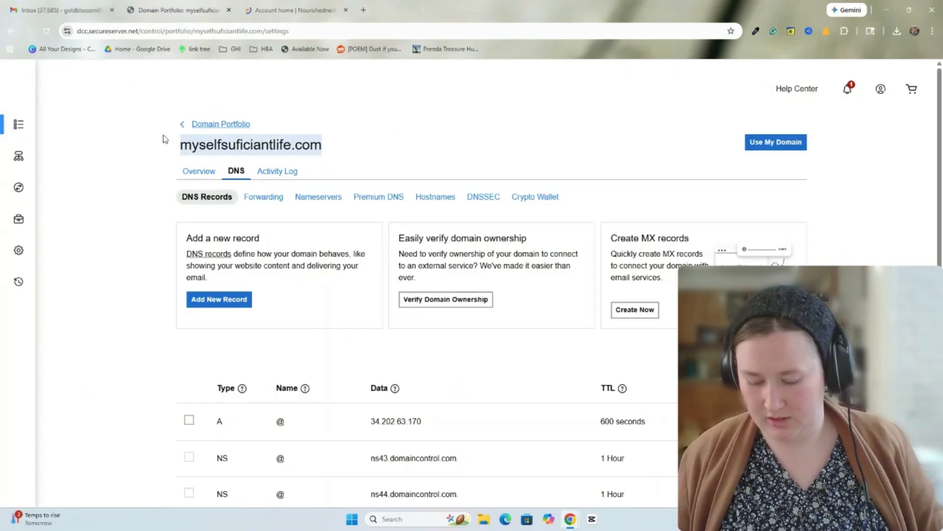
# - Paste myselfsuficiantlife.com into the domain field, keep Quick scan for DNS records, and continue
pyautogui.click(286, 9)
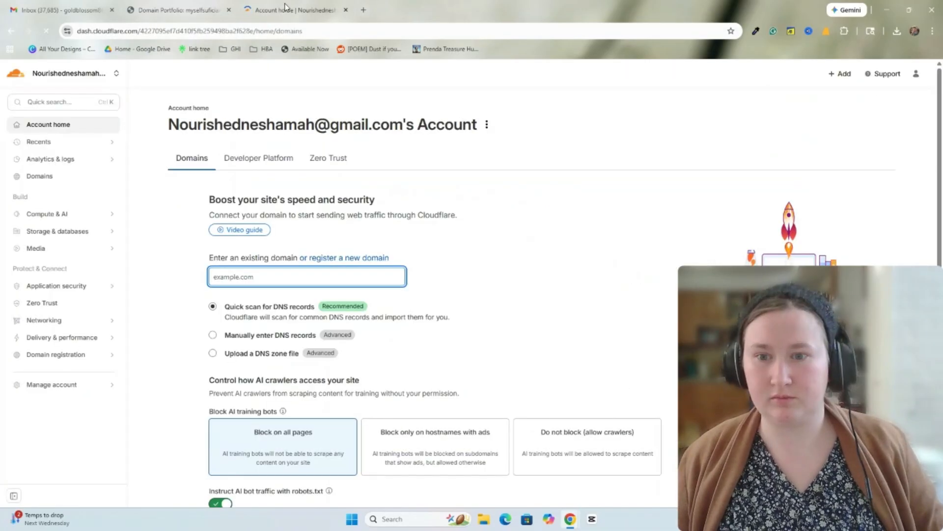
pyautogui.hotkey('ctrl', 'v')
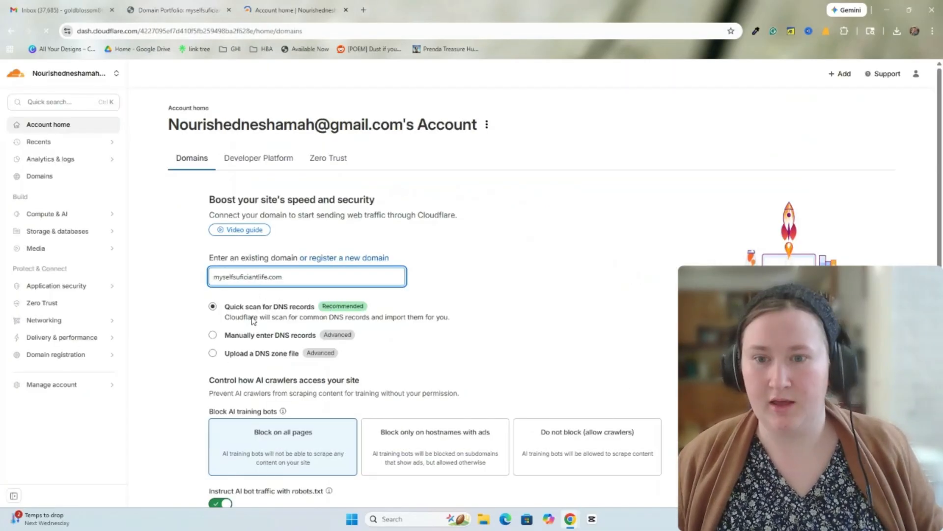
pyautogui.scroll(-1, 255, 323)
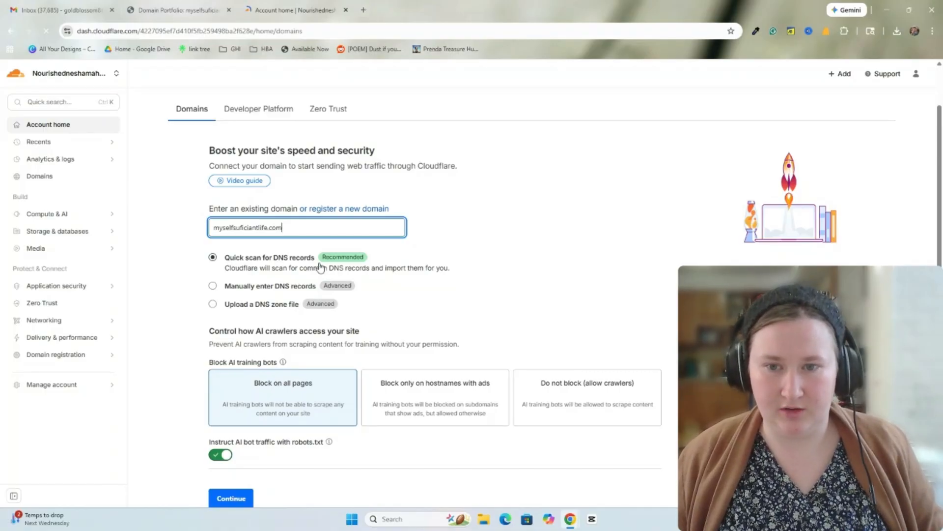
pyautogui.click(212, 287)
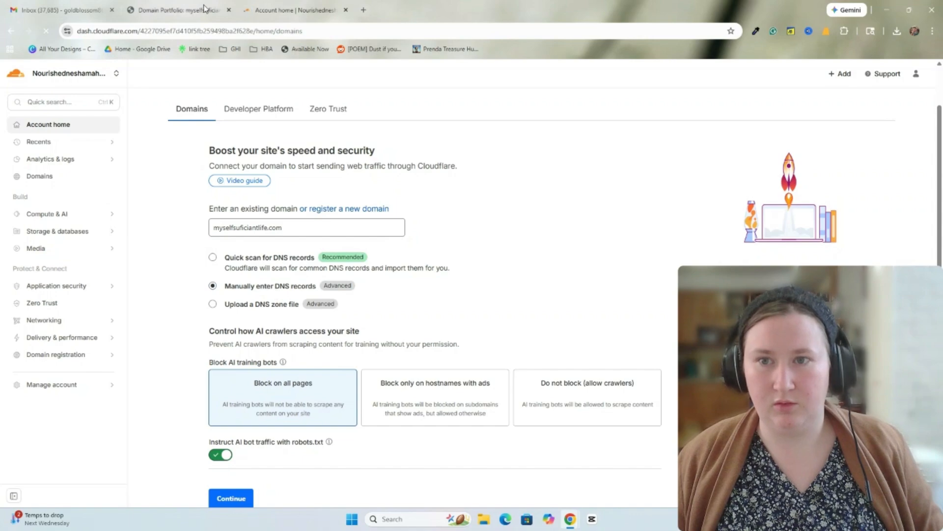
pyautogui.click(188, 11)
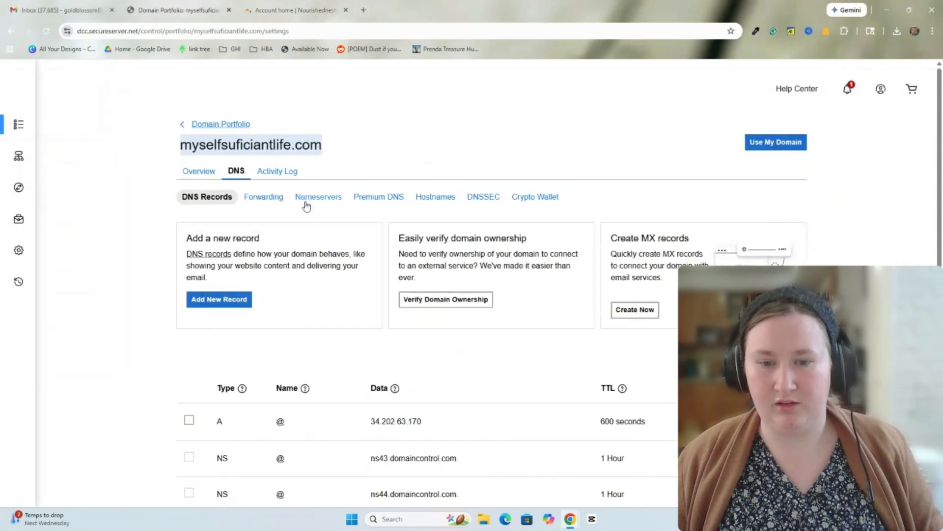
pyautogui.scroll(-5, 306, 206)
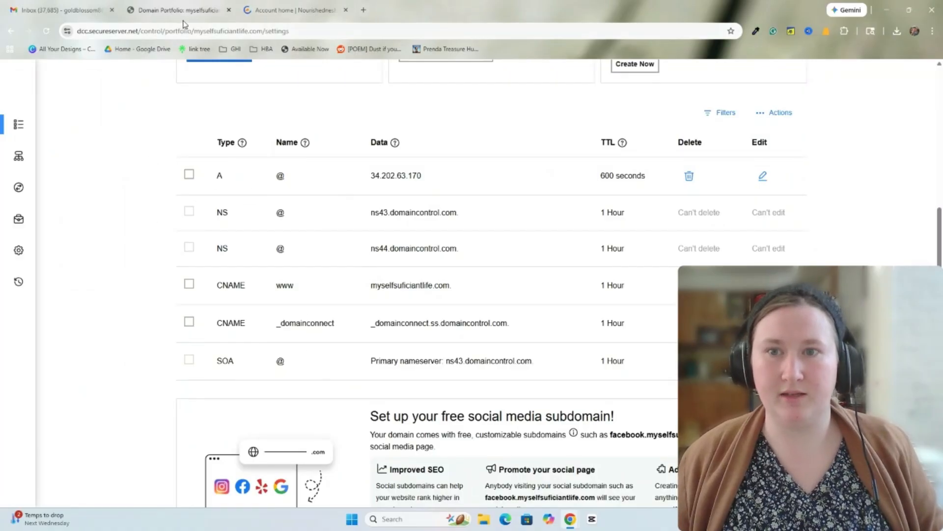
pyautogui.click(275, 10)
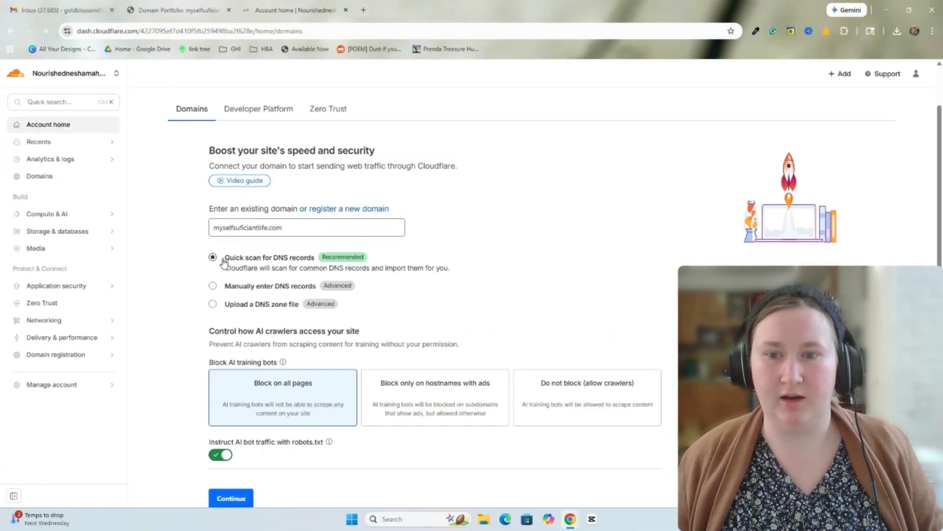
pyautogui.moveTo(223, 260); pyautogui.dragTo(322, 264)
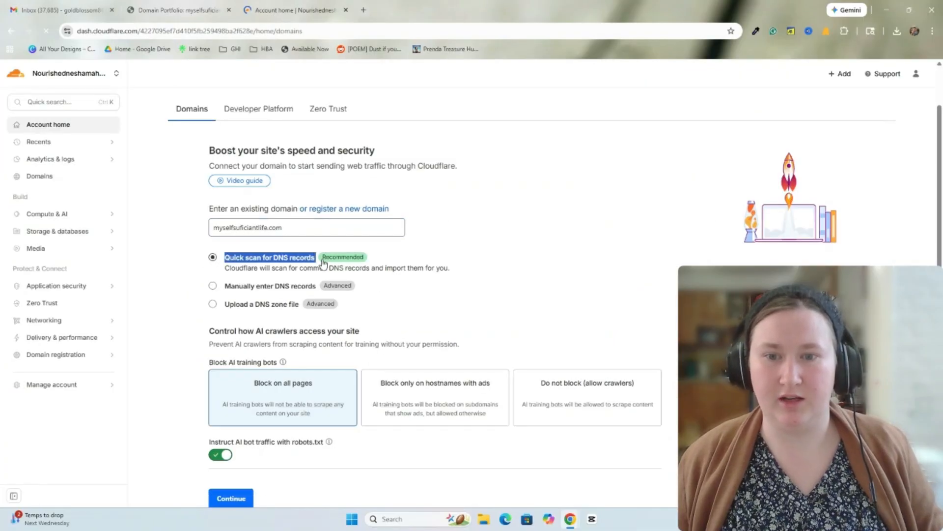
pyautogui.click(405, 240)
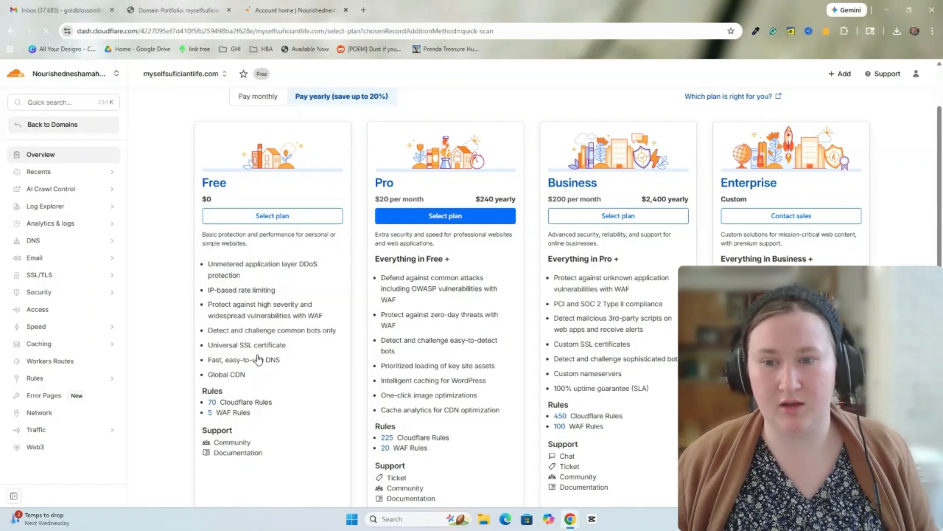
# - Select the Free plan and accept the scanned DNS records to continue to activation
pyautogui.moveTo(232, 269)
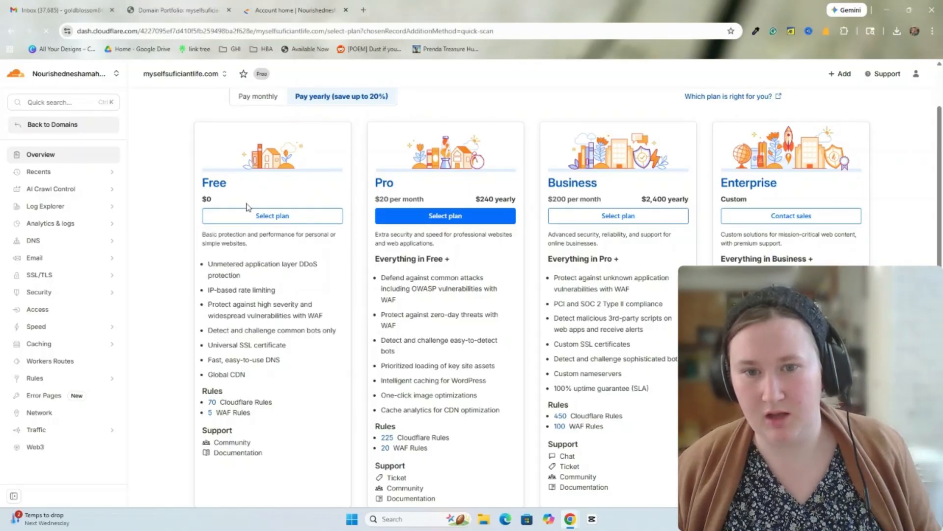
pyautogui.click(274, 216)
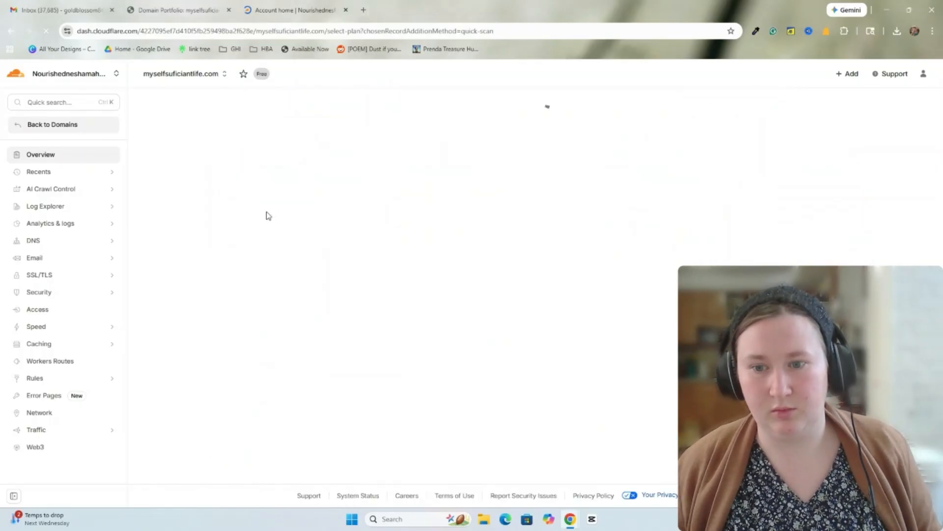
pyautogui.scroll(-2, 408, 259)
pyautogui.scroll(-2, 407, 259)
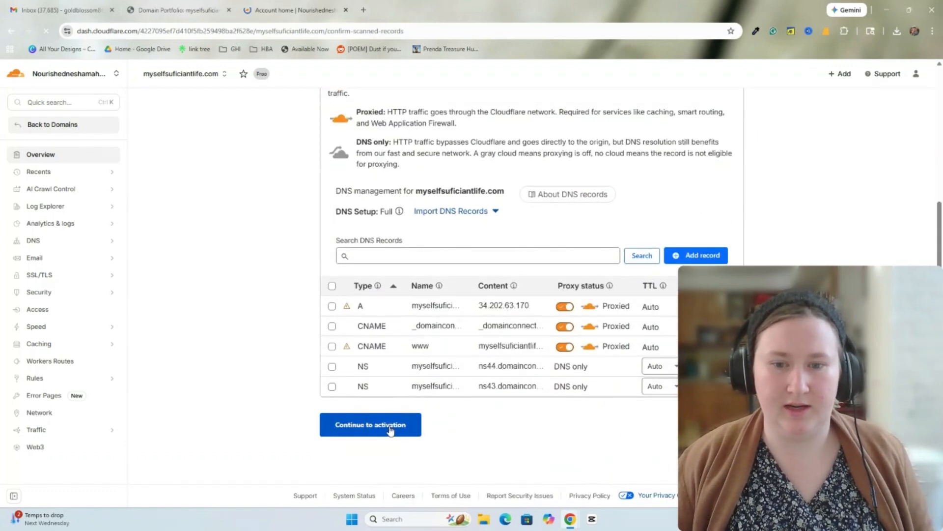
pyautogui.click(390, 430)
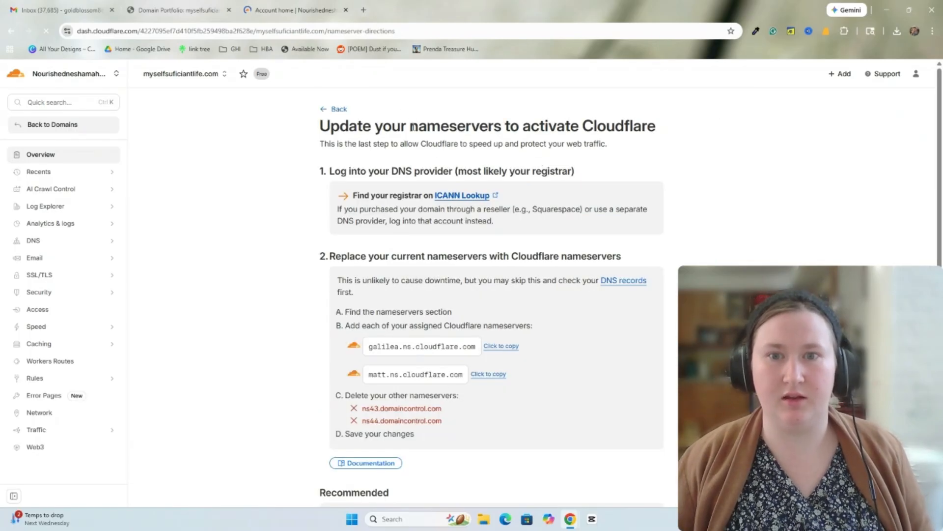
# - Copy the first assigned Cloudflare nameserver, galilea.ns.cloudflare.com
pyautogui.moveTo(411, 127); pyautogui.dragTo(504, 139)
pyautogui.click(504, 139)
pyautogui.scroll(-2, 490, 310)
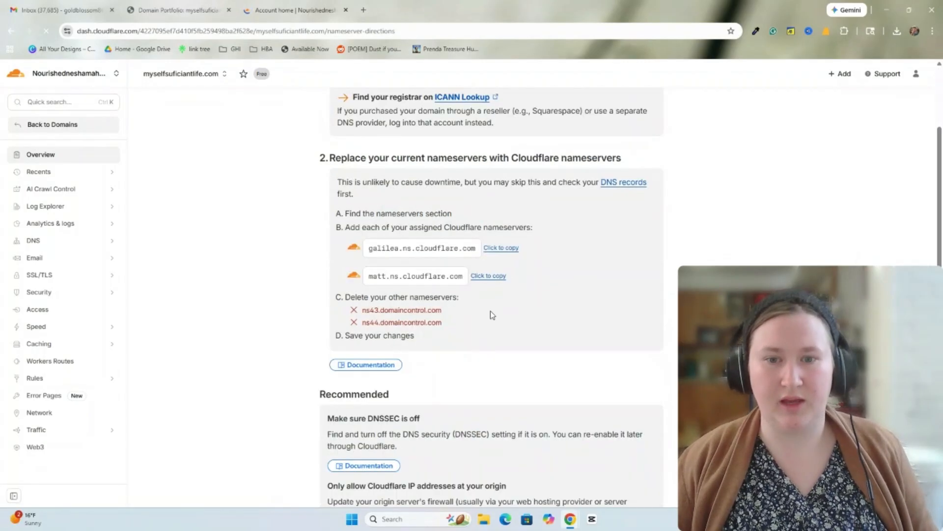
pyautogui.scroll(1, 418, 295)
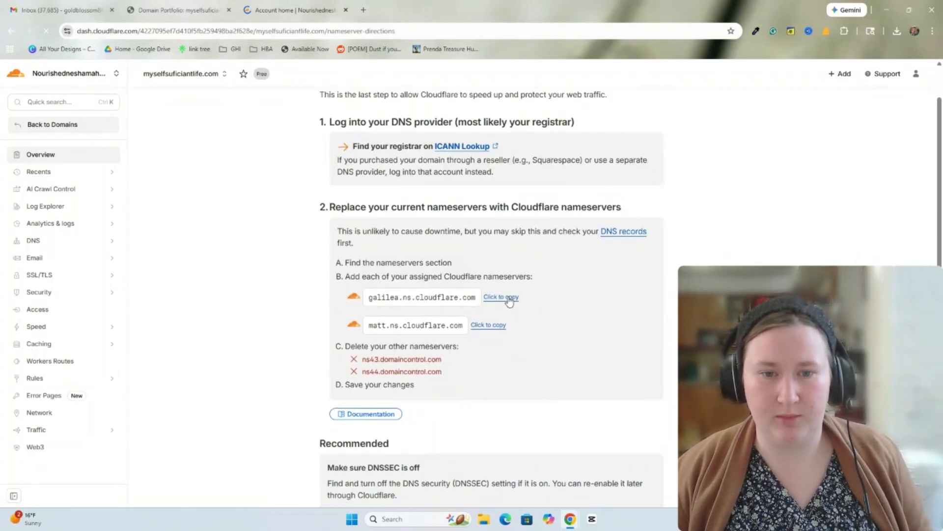
pyautogui.scroll(1, 376, 276)
pyautogui.scroll(-5, 377, 276)
pyautogui.scroll(5, 377, 277)
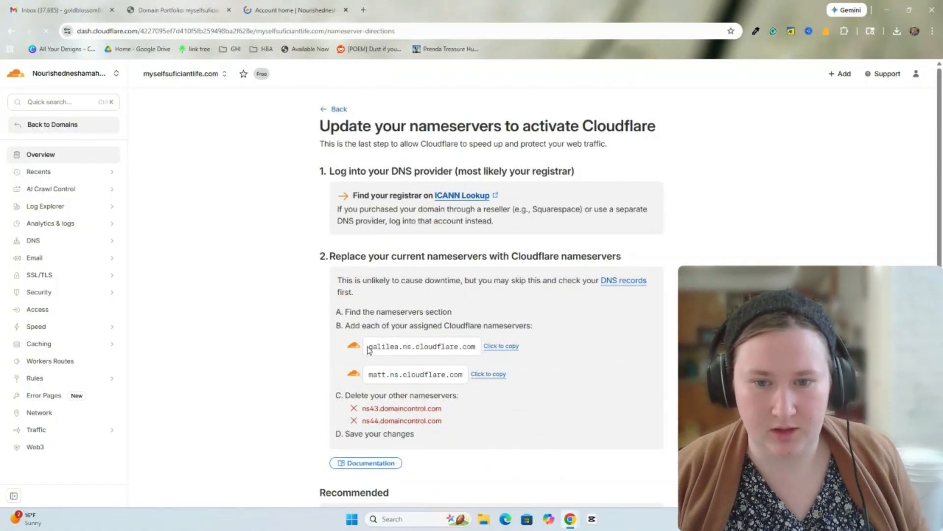
pyautogui.moveTo(369, 346); pyautogui.dragTo(475, 357)
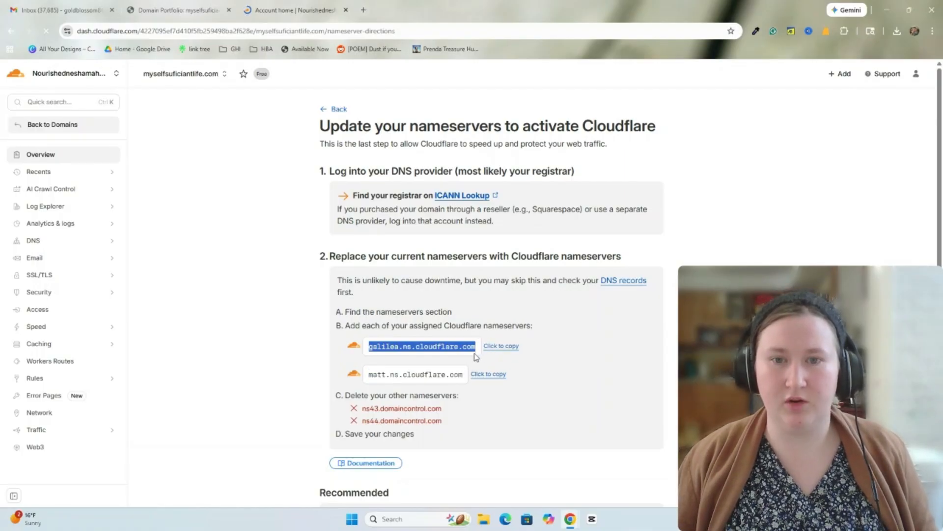
pyautogui.click(480, 351)
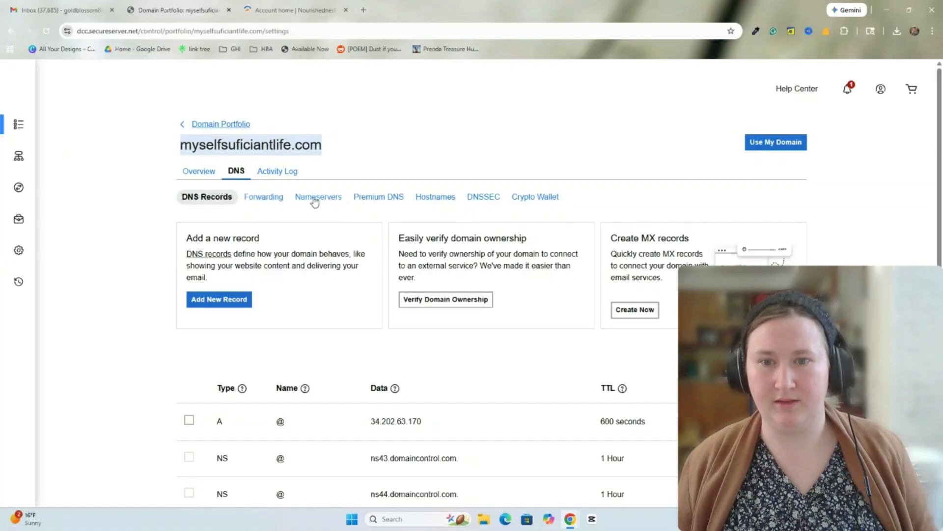
# - Switch the domain to custom nameservers with galilea.ns.cloudflare.com, confirm, and refresh the update status
pyautogui.click(317, 198)
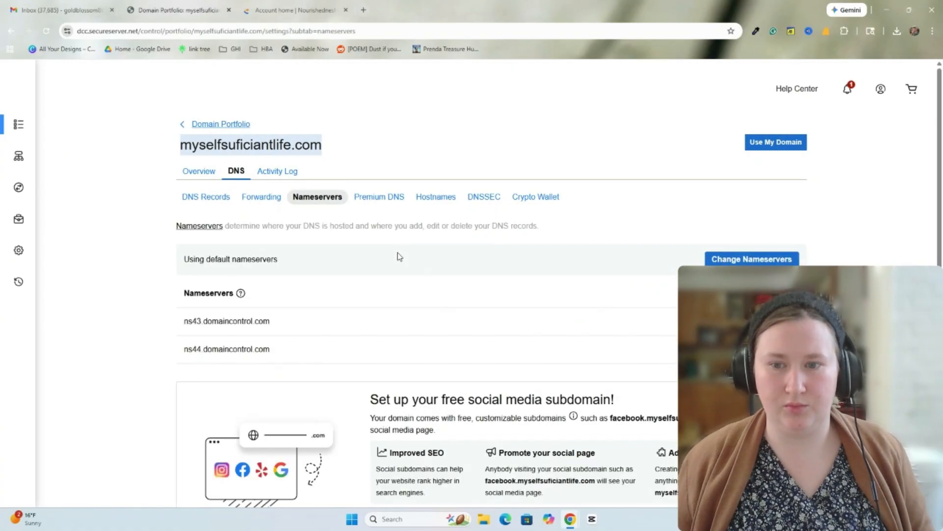
pyautogui.scroll(-1, 396, 255)
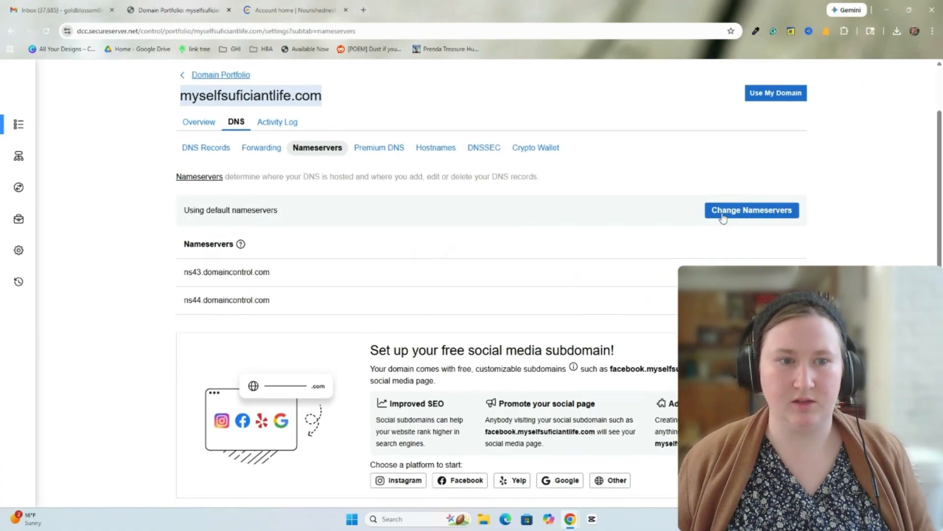
pyautogui.click(723, 217)
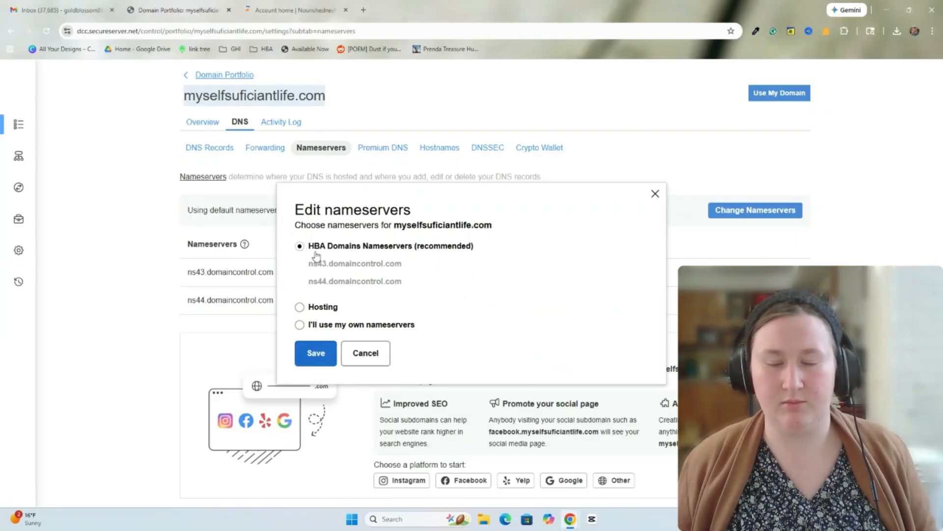
pyautogui.click(300, 325)
pyautogui.click(357, 288)
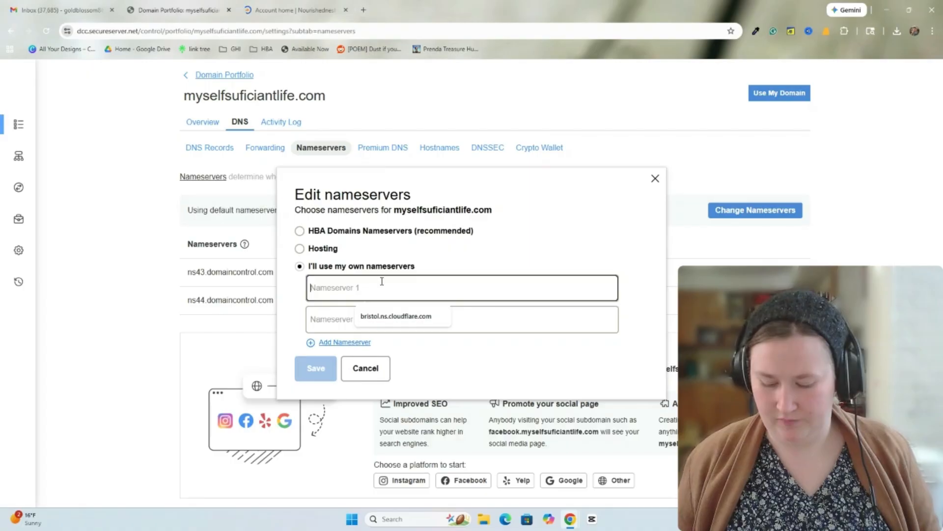
pyautogui.hotkey('ctrl', 'v')
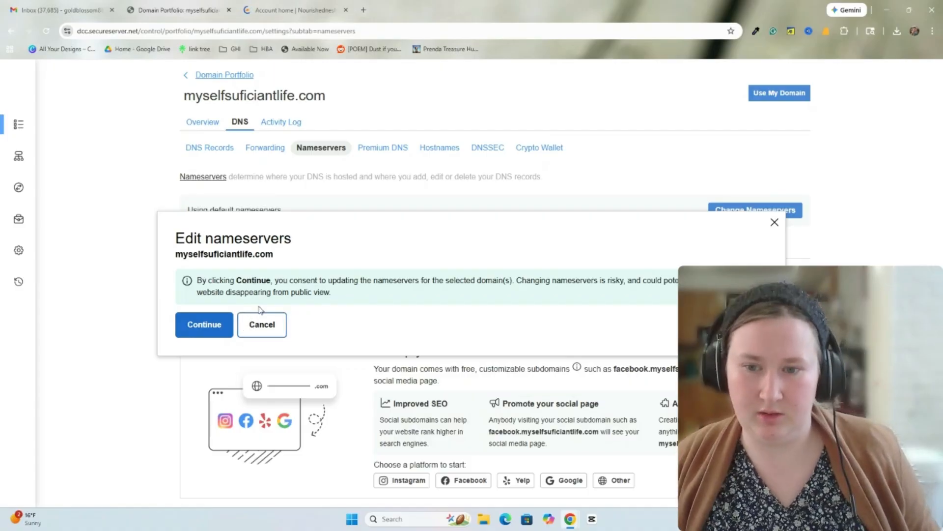
pyautogui.click(204, 324)
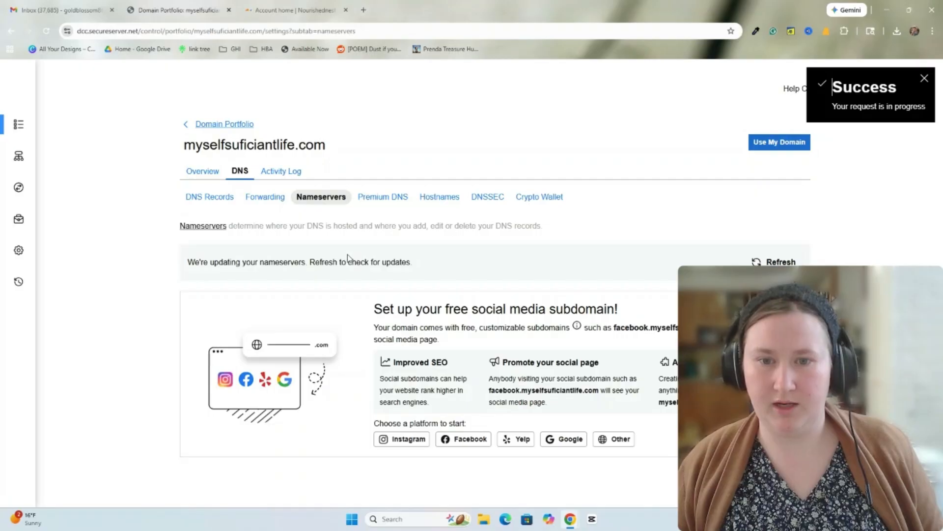
pyautogui.click(776, 261)
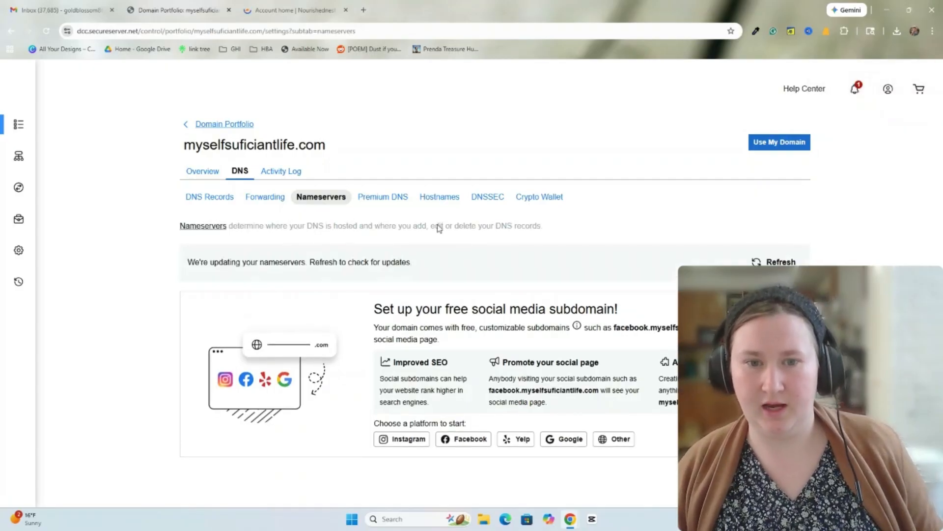
pyautogui.click(770, 259)
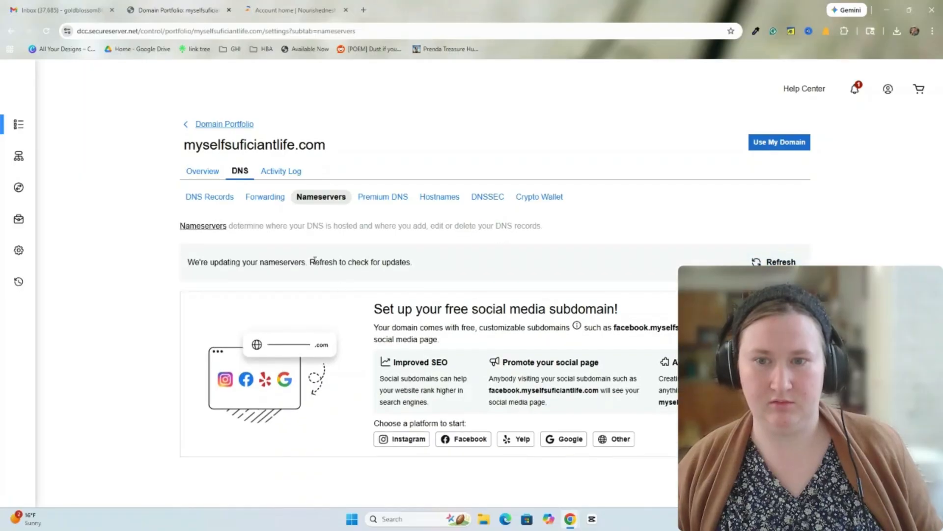
# - Tell Cloudflare the nameservers were updated, bringing up the protected-domain overview
pyautogui.click(288, 13)
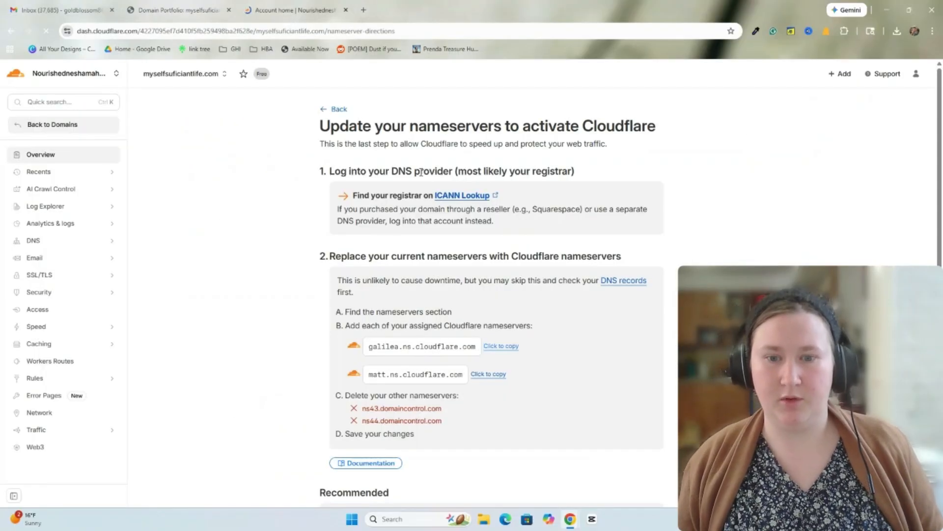
pyautogui.scroll(-3, 366, 165)
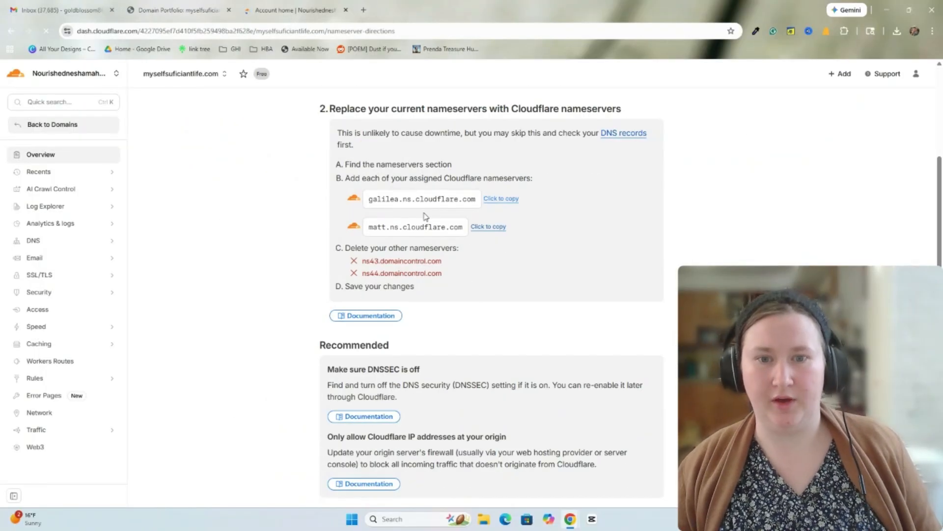
pyautogui.scroll(-3, 435, 286)
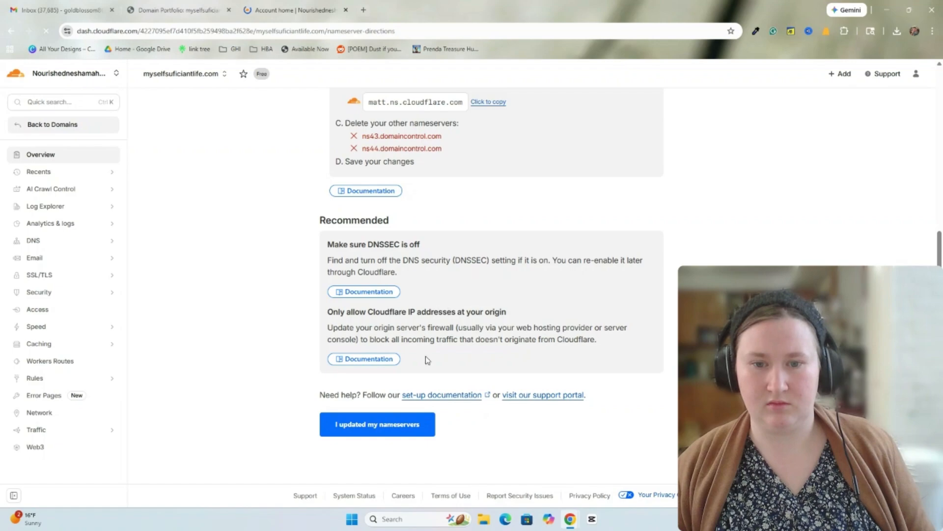
pyautogui.click(363, 431)
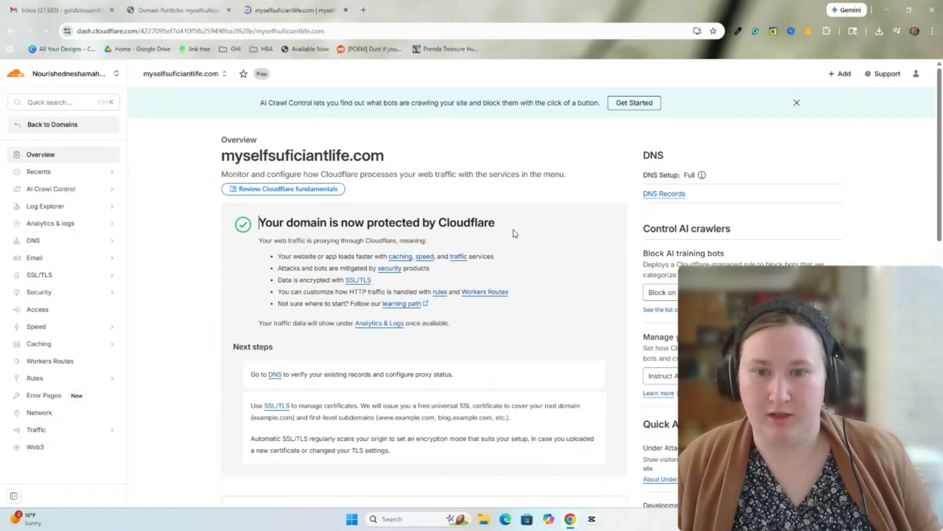
pyautogui.moveTo(242, 211); pyautogui.dragTo(507, 342)
pyautogui.click(526, 339)
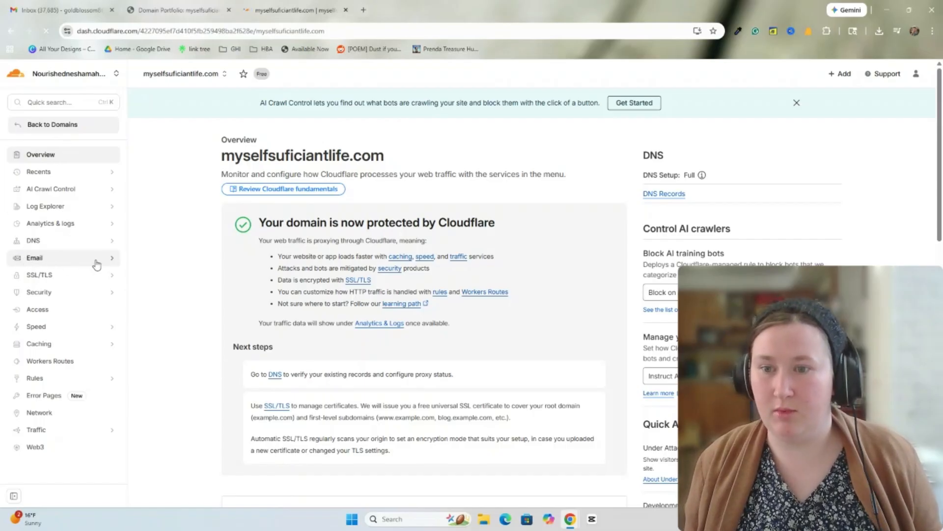
# - Open Email Routing under Email in the sidebar and start its setup
pyautogui.click(113, 263)
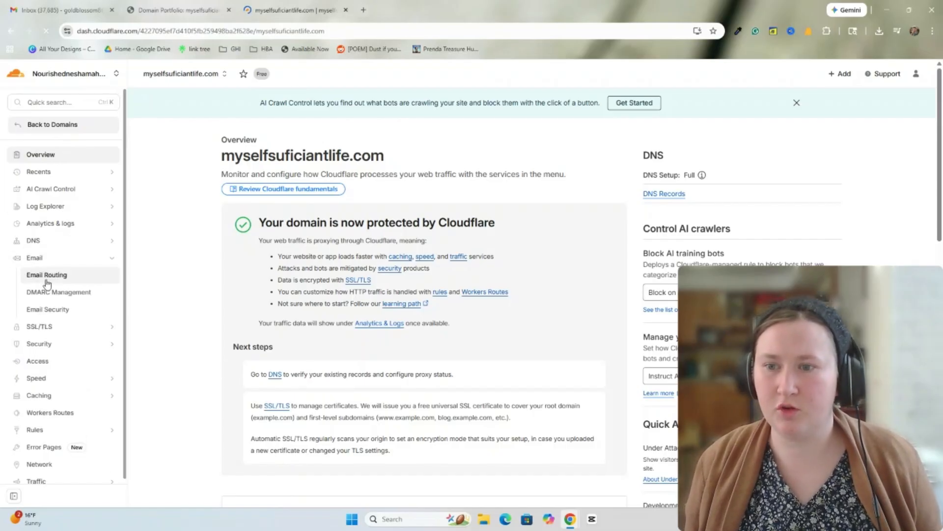
pyautogui.click(32, 276)
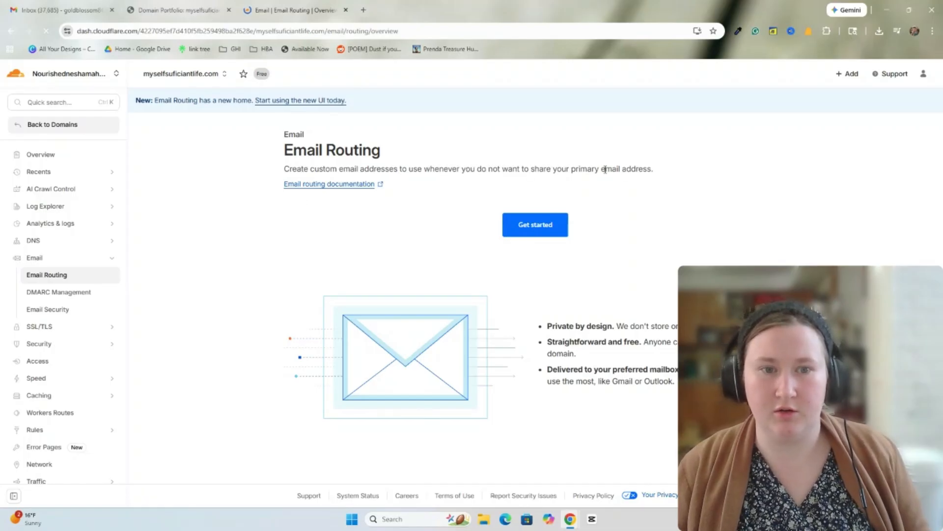
pyautogui.click(526, 228)
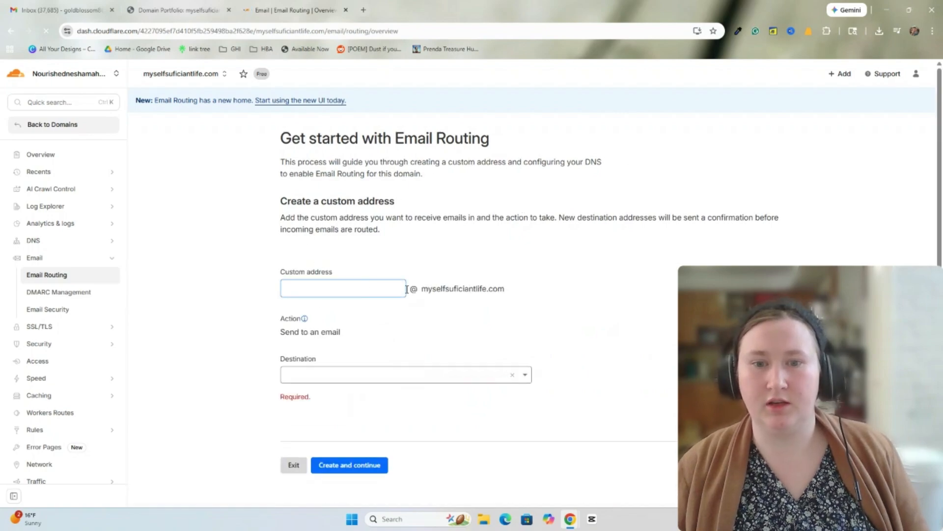
# - Enter a name in the Custom address field, correcting the mistyped entries
pyautogui.click(360, 291)
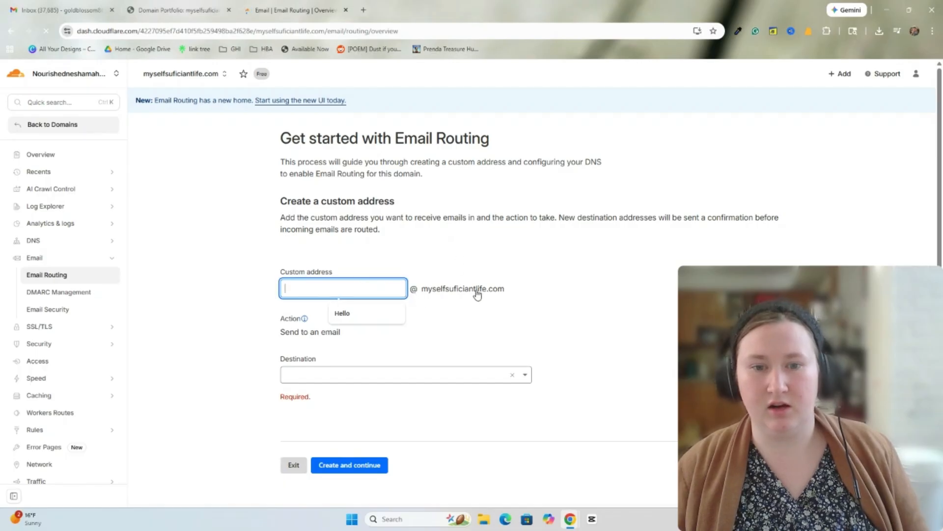
pyautogui.write('me')
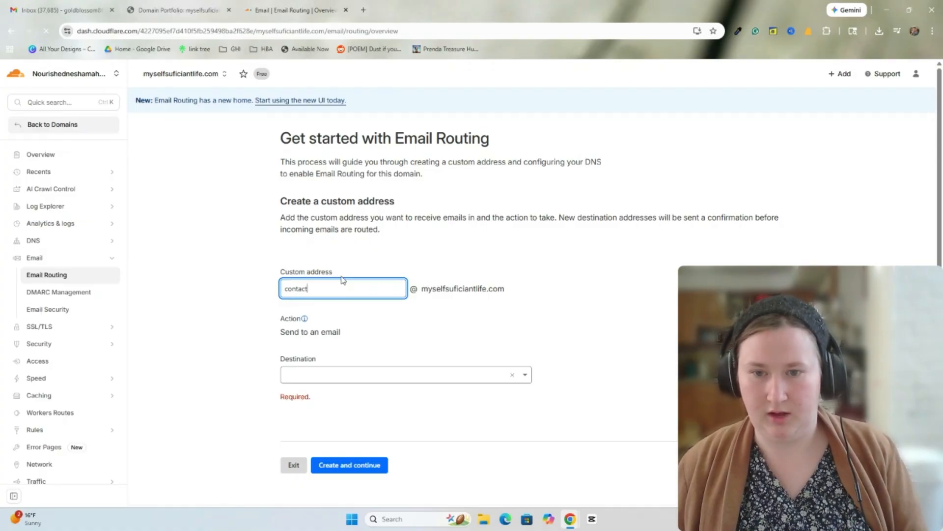
pyautogui.write('H')
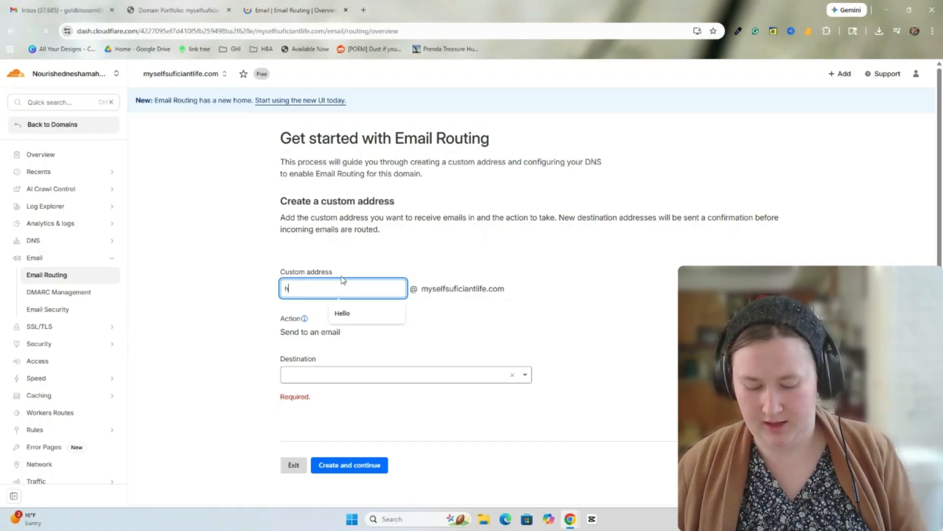
pyautogui.write('el')
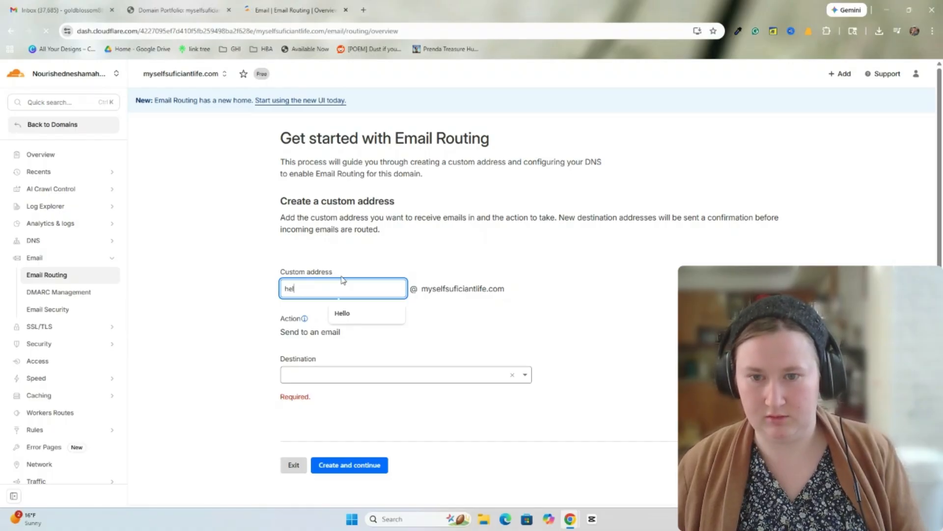
pyautogui.write('p')
pyautogui.press('BackSpace')
pyautogui.press('BackSpace')
pyautogui.press('BackSpace')
pyautogui.press('BackSpace')
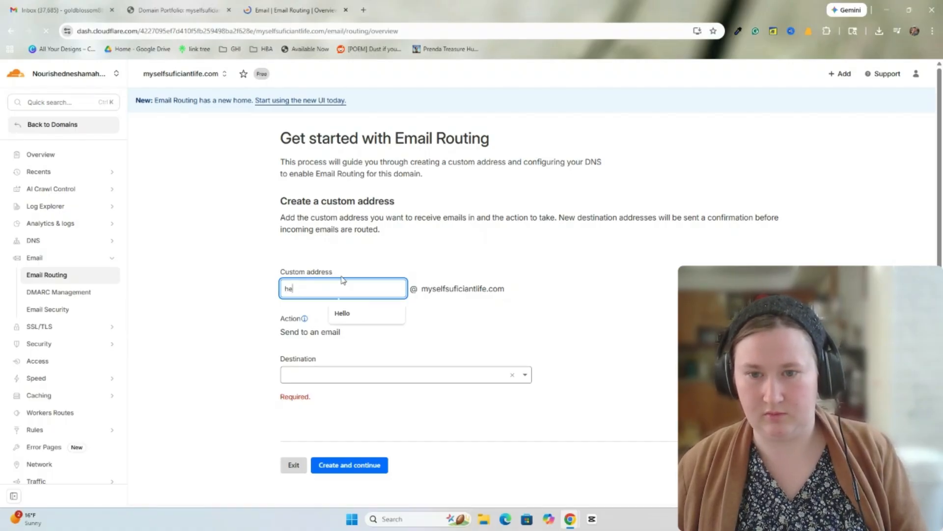
pyautogui.write('he')
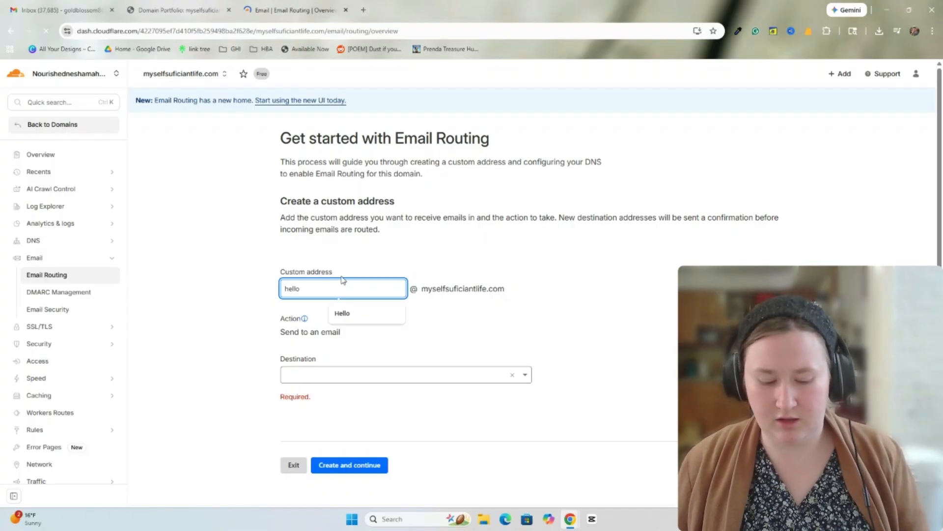
pyautogui.press('BackSpace')
pyautogui.press('BackSpace')
pyautogui.press('BackSpace')
pyautogui.press('BackSpace')
pyautogui.press('BackSpace')
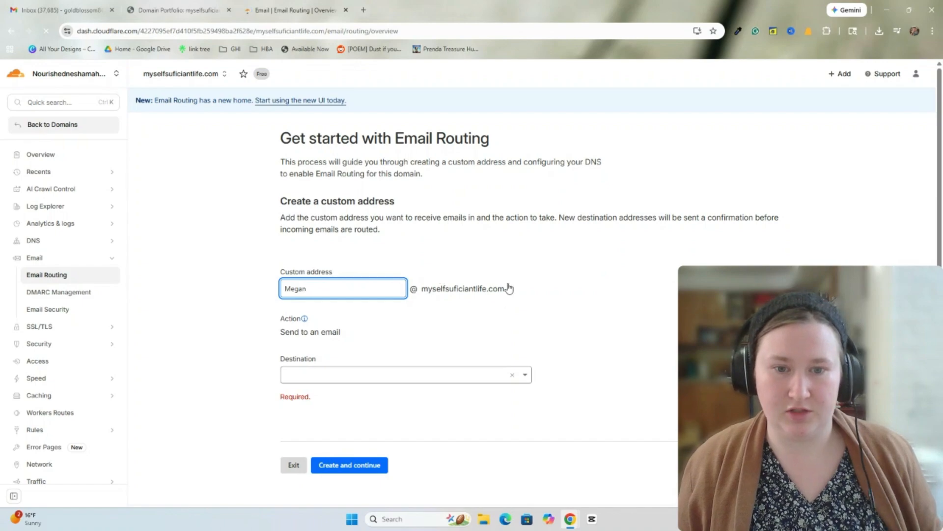
# - Paste the Gmail address as the destination and create the custom address
pyautogui.click(359, 339)
pyautogui.click(328, 350)
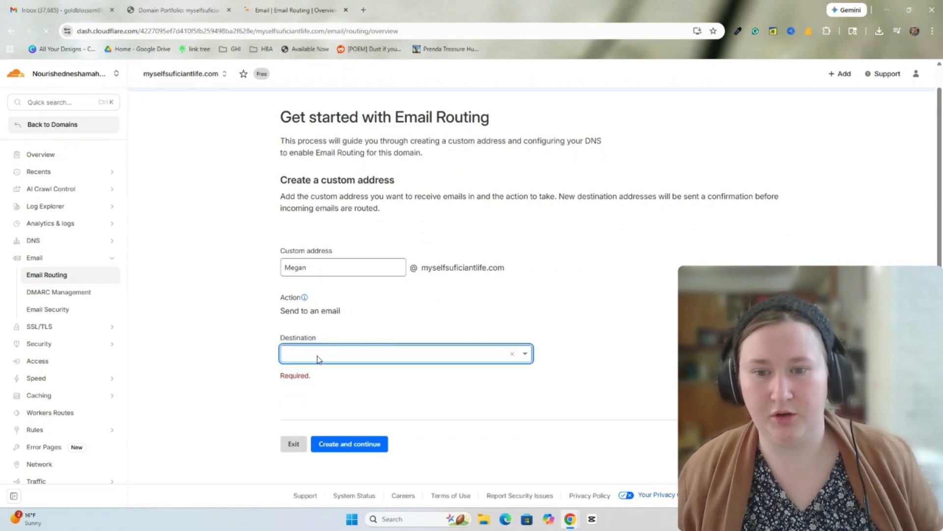
pyautogui.click(299, 354)
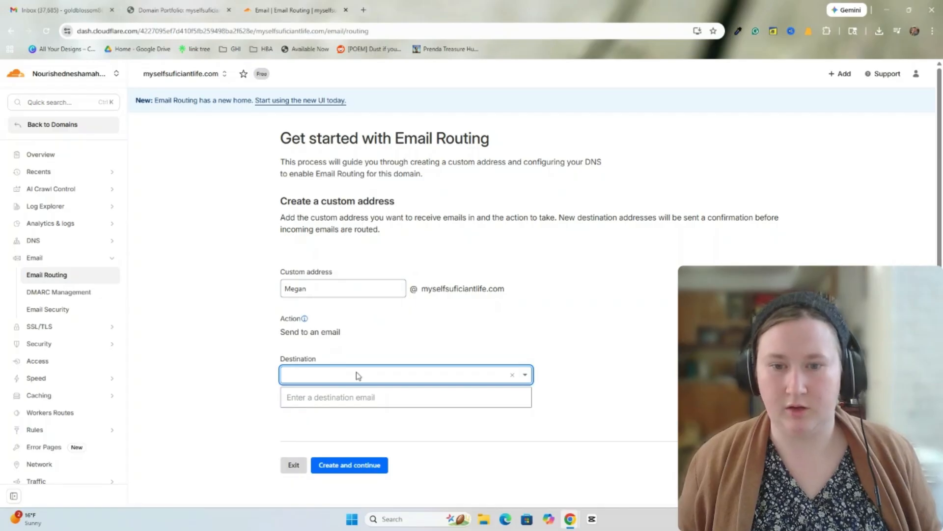
pyautogui.click(360, 379)
pyautogui.hotkey('ctrl', 'v')
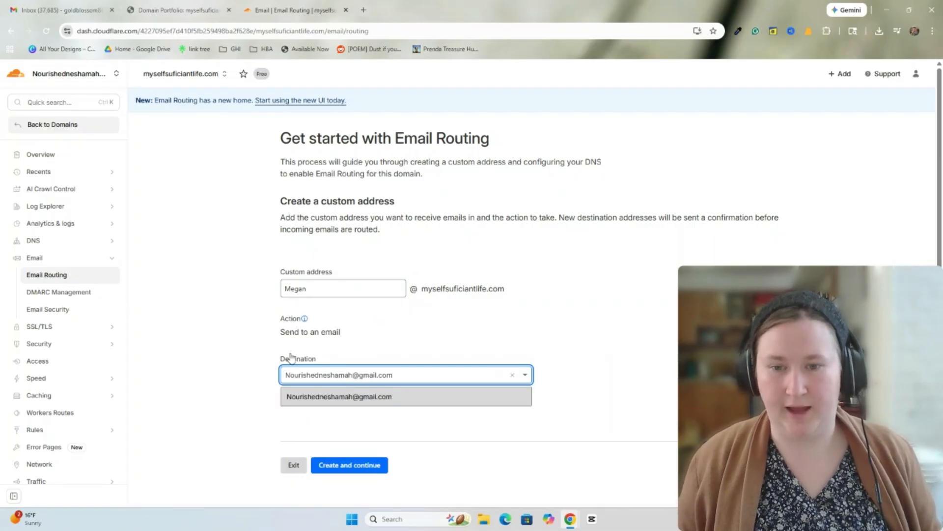
pyautogui.scroll(-1, 423, 314)
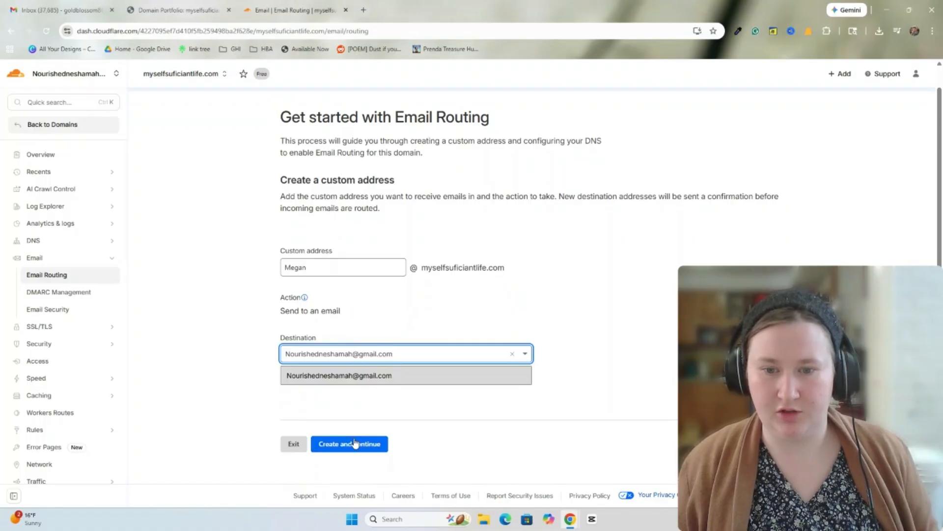
pyautogui.click(359, 444)
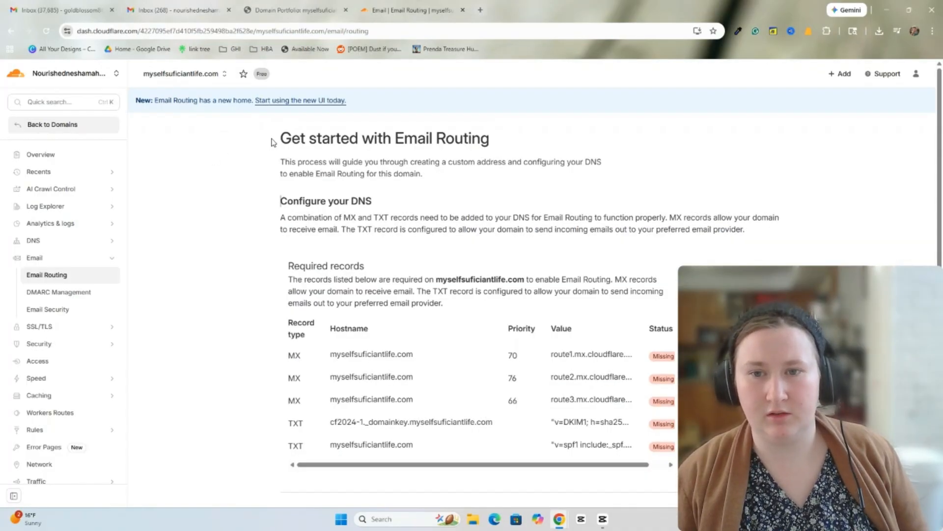
# - Check the required MX and TXT records, then add them and enable Email Routing
pyautogui.scroll(-2, 338, 247)
pyautogui.scroll(2, 338, 247)
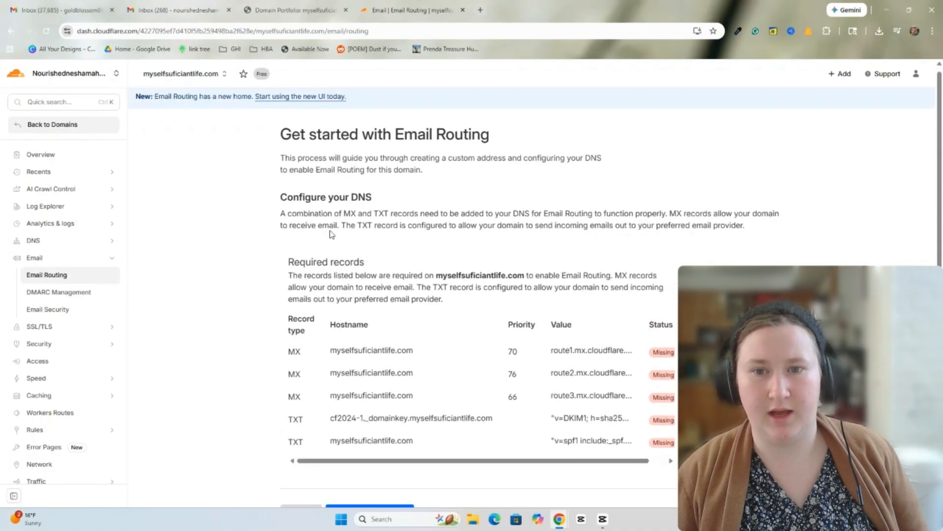
pyautogui.scroll(-2, 305, 148)
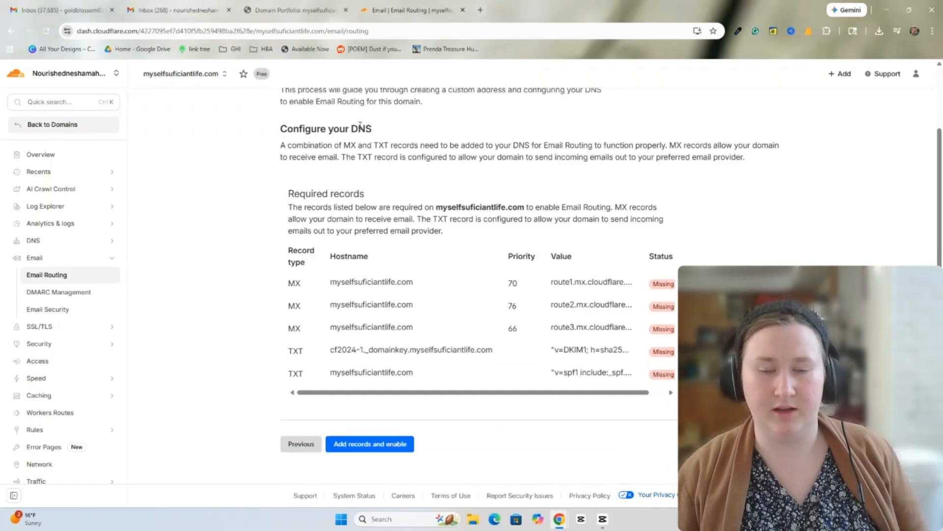
pyautogui.moveTo(324, 282); pyautogui.dragTo(611, 366)
pyautogui.click(733, 192)
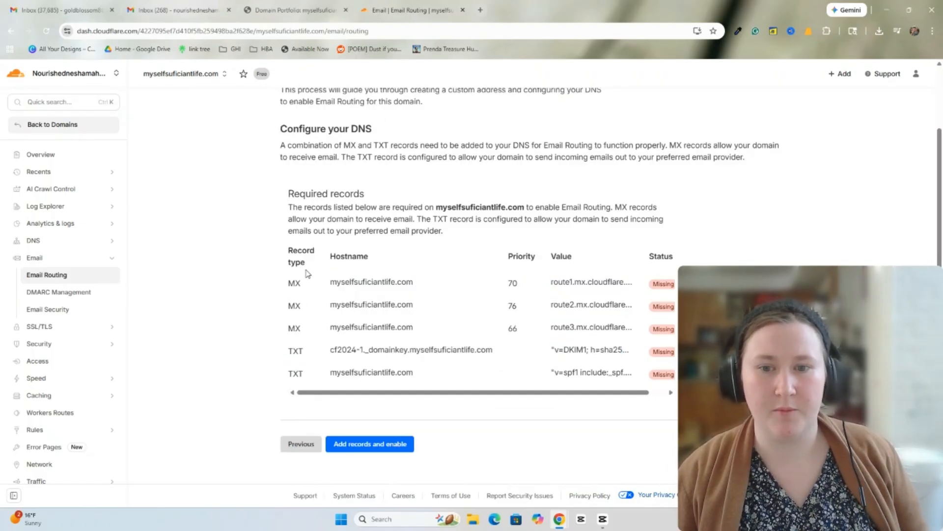
pyautogui.click(329, 284)
pyautogui.moveTo(329, 284); pyautogui.dragTo(688, 378)
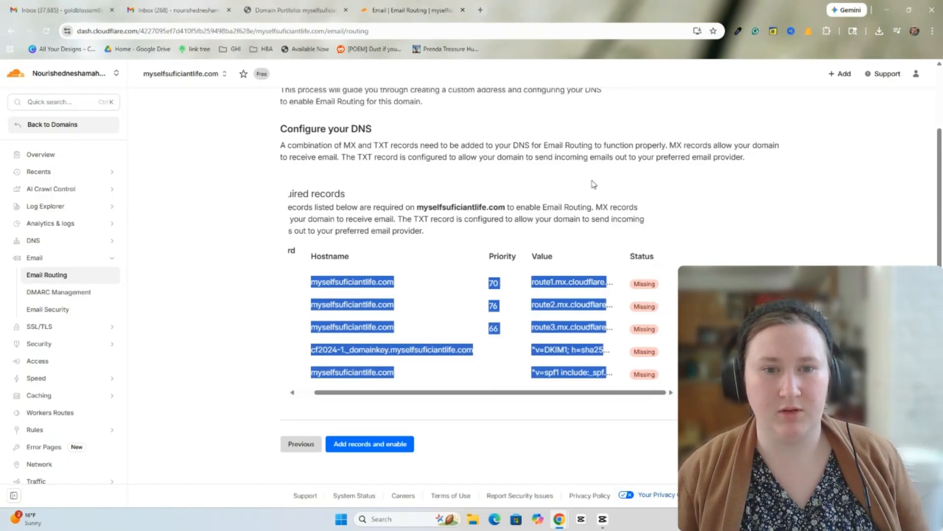
pyautogui.click(350, 195)
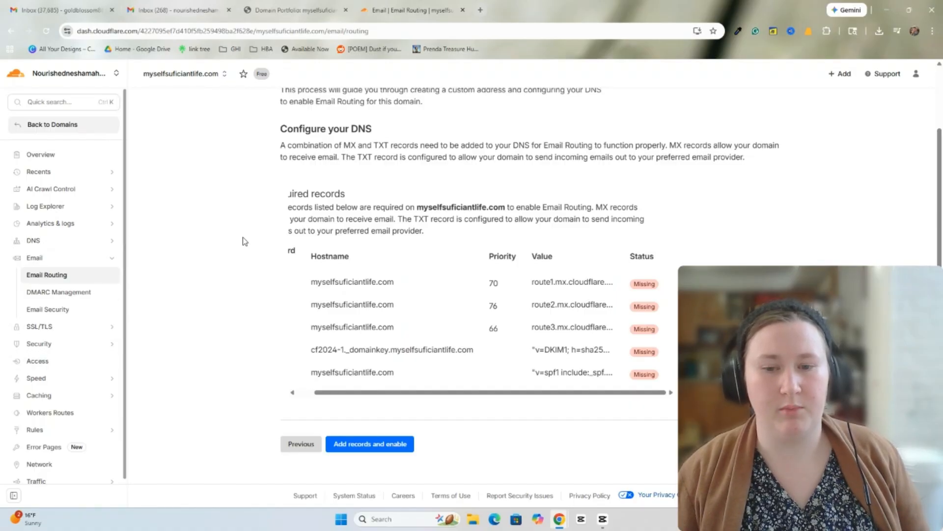
pyautogui.click(361, 451)
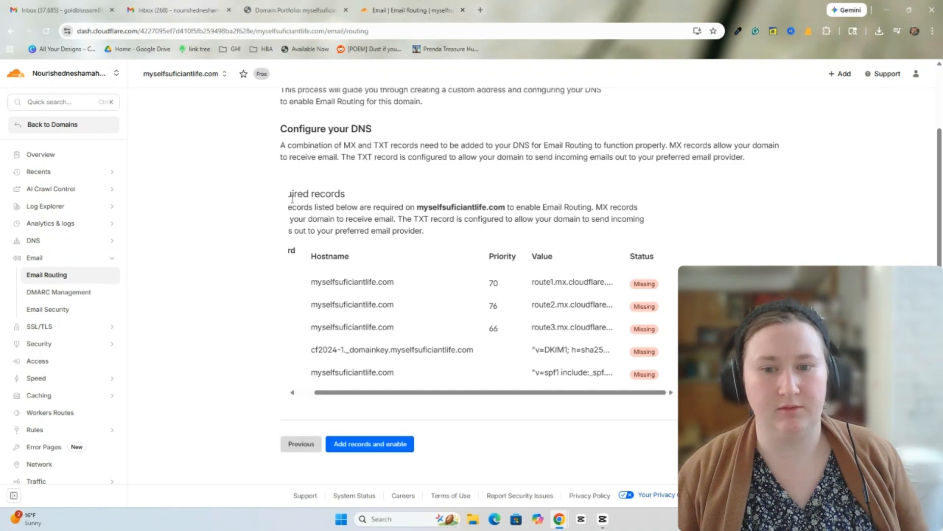
pyautogui.moveTo(218, 139); pyautogui.dragTo(332, 244)
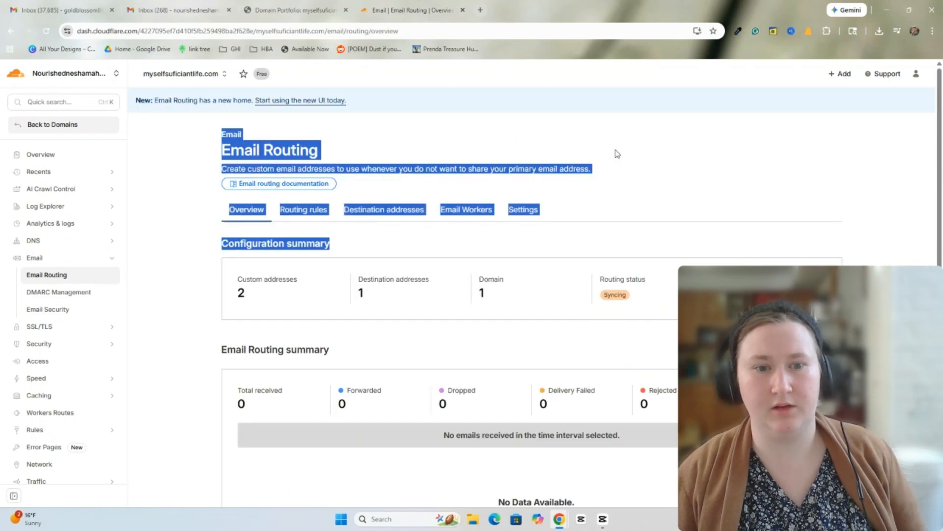
pyautogui.scroll(-2, 584, 285)
pyautogui.scroll(2, 568, 297)
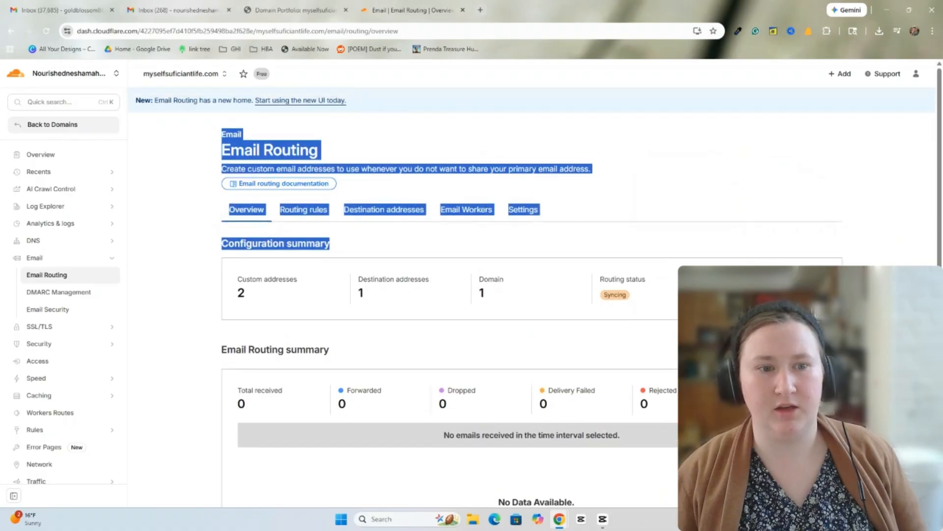
pyautogui.click(833, 240)
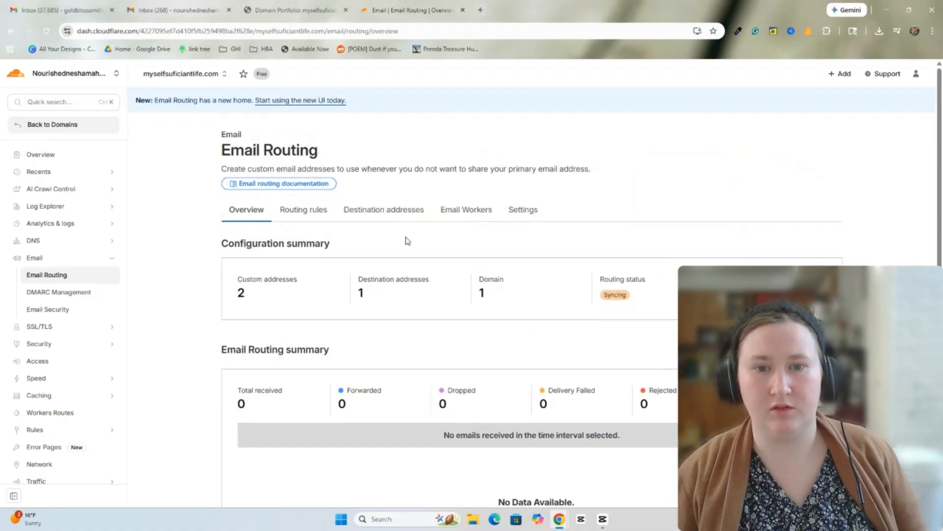
pyautogui.scroll(-2, 334, 238)
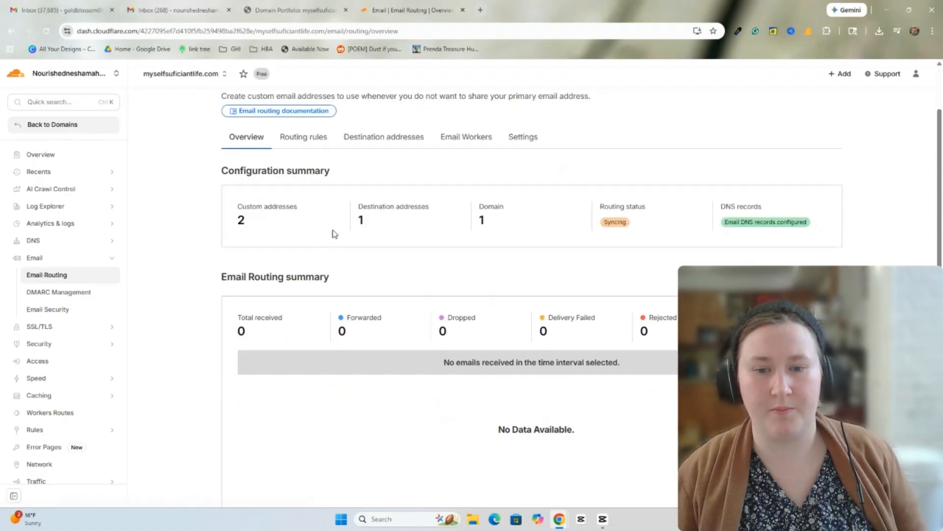
pyautogui.scroll(-5, 344, 234)
pyautogui.scroll(5, 339, 344)
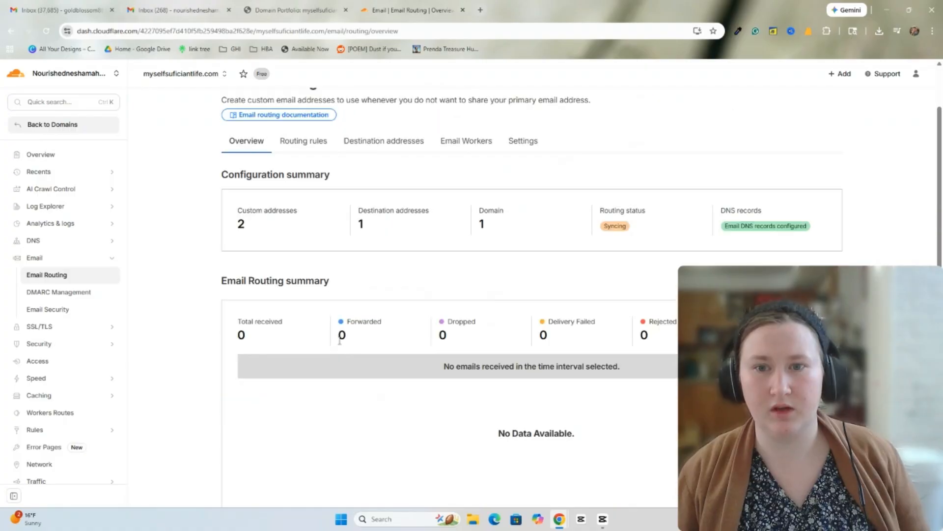
pyautogui.scroll(-5, 408, 310)
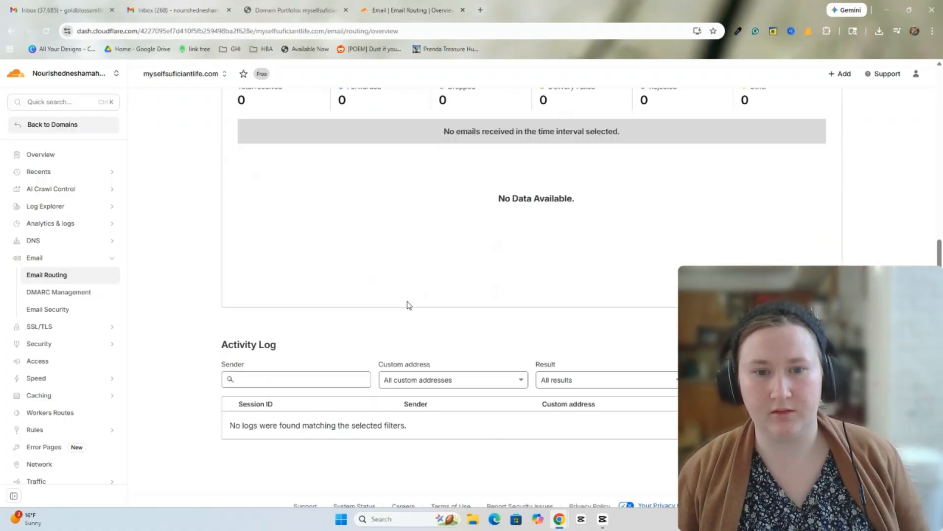
pyautogui.scroll(6, 424, 315)
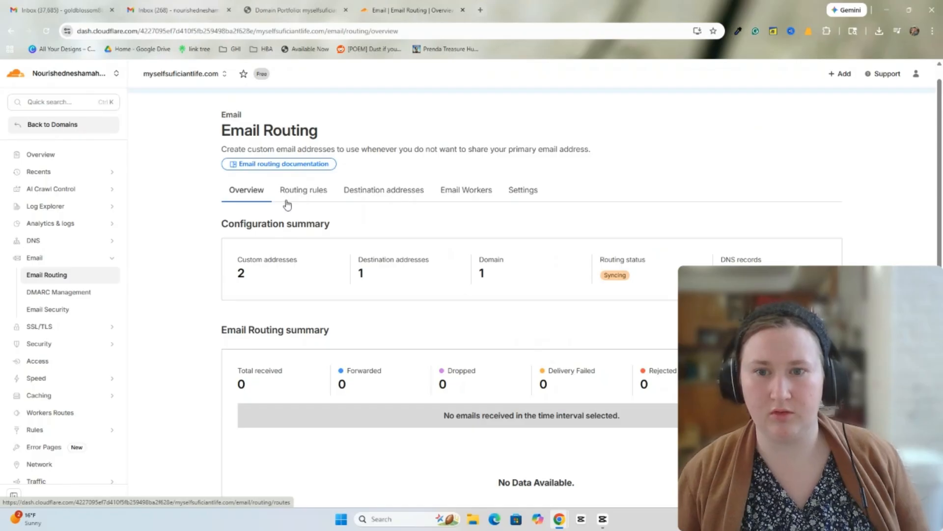
# - Show the Routing rules and inspect the two custom domain addresses
pyautogui.click(309, 194)
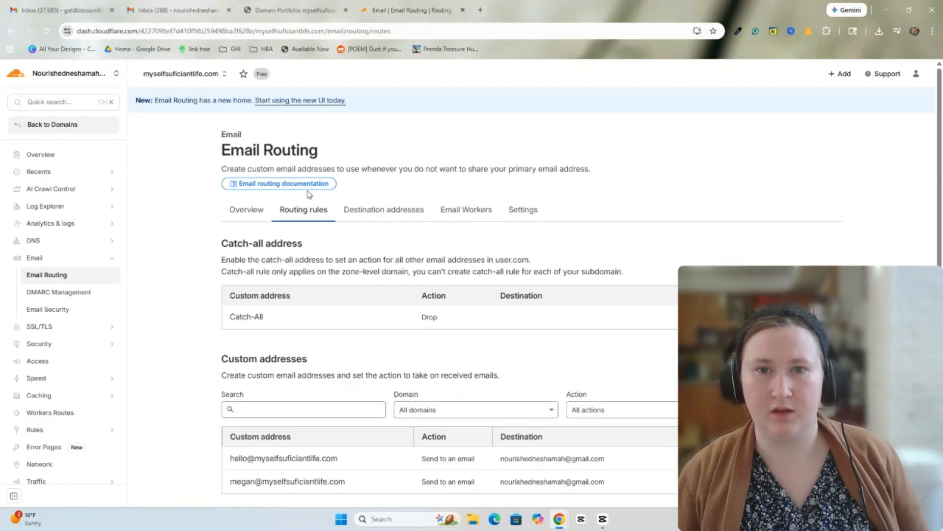
pyautogui.scroll(-1, 387, 271)
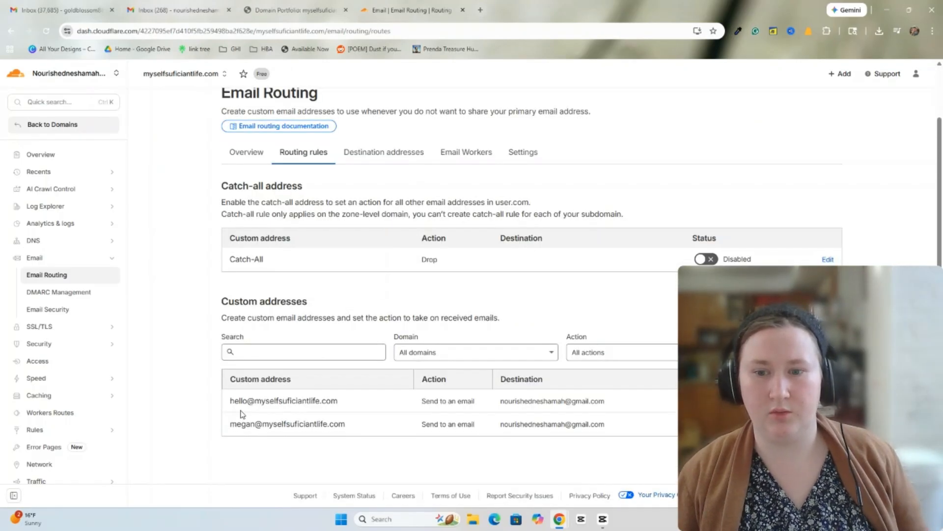
pyautogui.moveTo(227, 401); pyautogui.dragTo(346, 410)
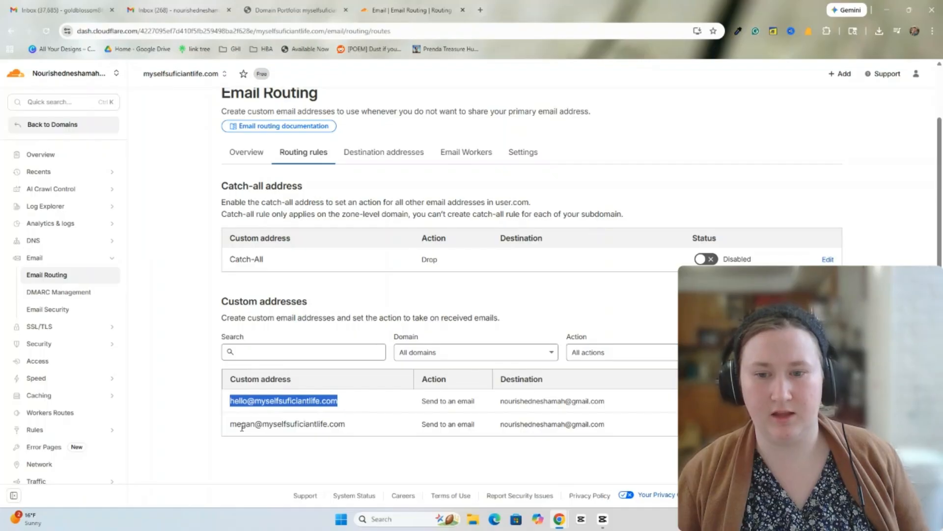
pyautogui.moveTo(231, 424); pyautogui.dragTo(394, 429)
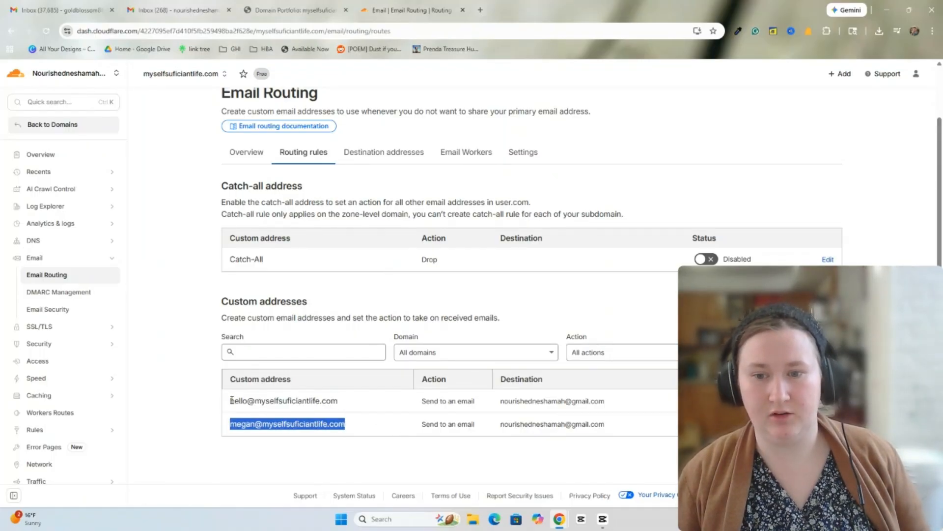
pyautogui.moveTo(230, 400); pyautogui.dragTo(337, 401)
pyautogui.click(230, 426)
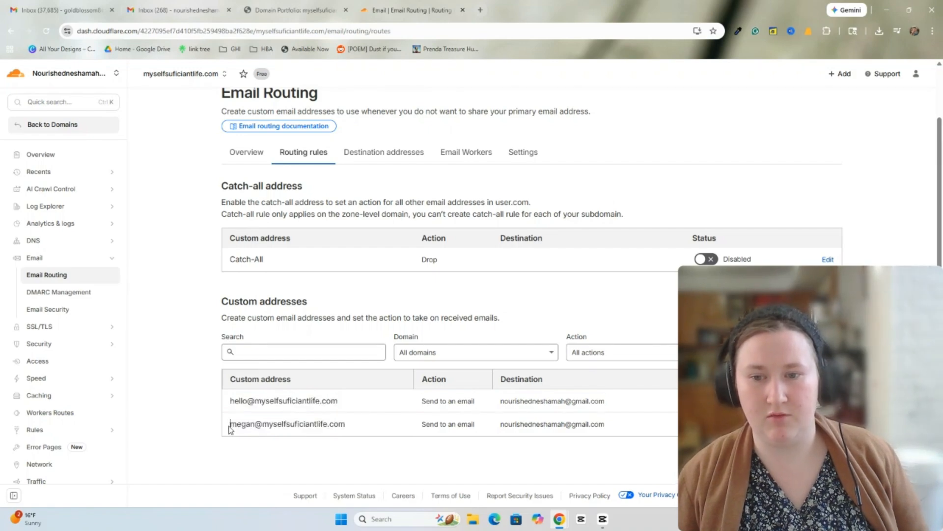
pyautogui.moveTo(234, 425); pyautogui.dragTo(352, 426)
# - Verify both addresses forward to the Gmail destination, then go to the Gmail inbox
pyautogui.moveTo(246, 385); pyautogui.dragTo(348, 405)
pyautogui.click(229, 406)
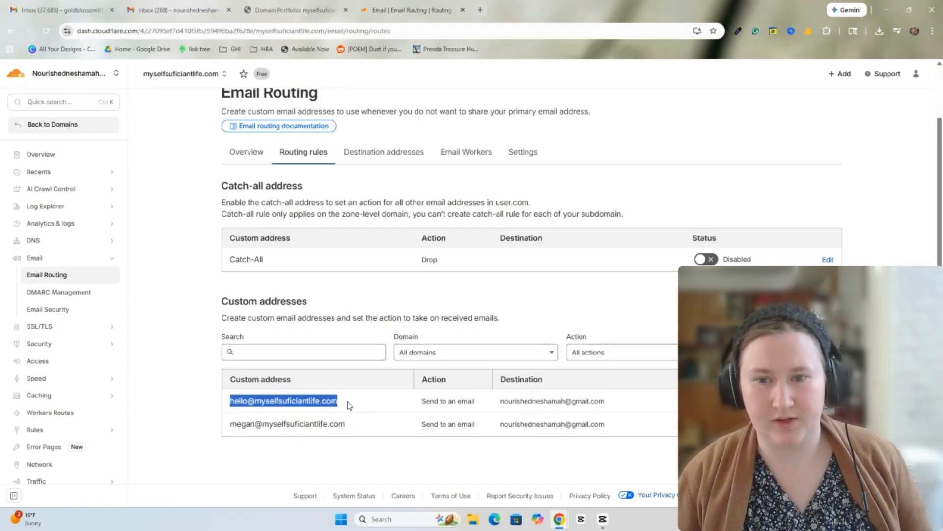
pyautogui.moveTo(230, 426); pyautogui.dragTo(362, 437)
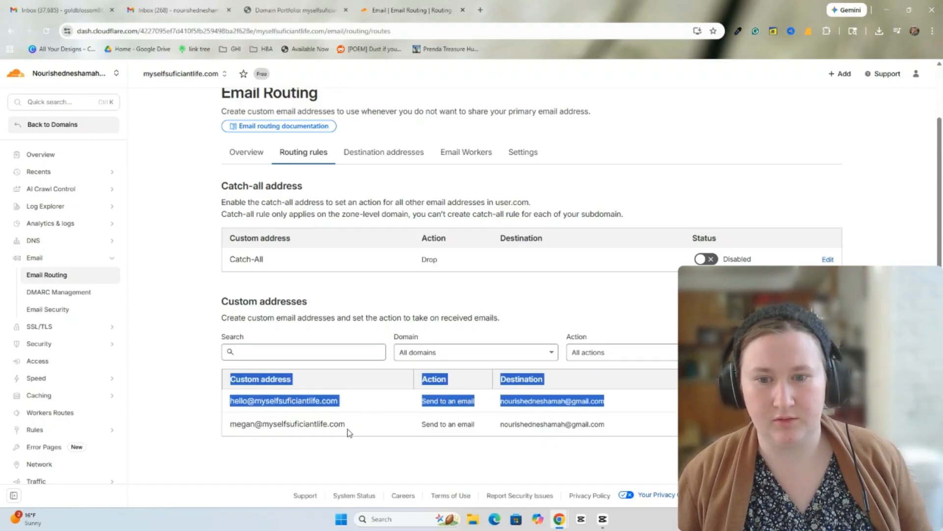
pyautogui.click(369, 389)
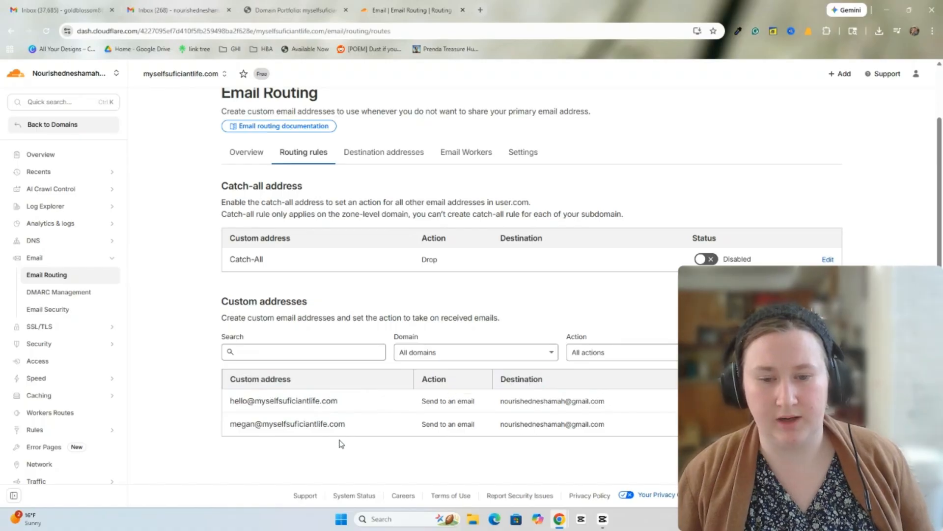
pyautogui.moveTo(500, 402); pyautogui.dragTo(640, 407)
pyautogui.click(614, 304)
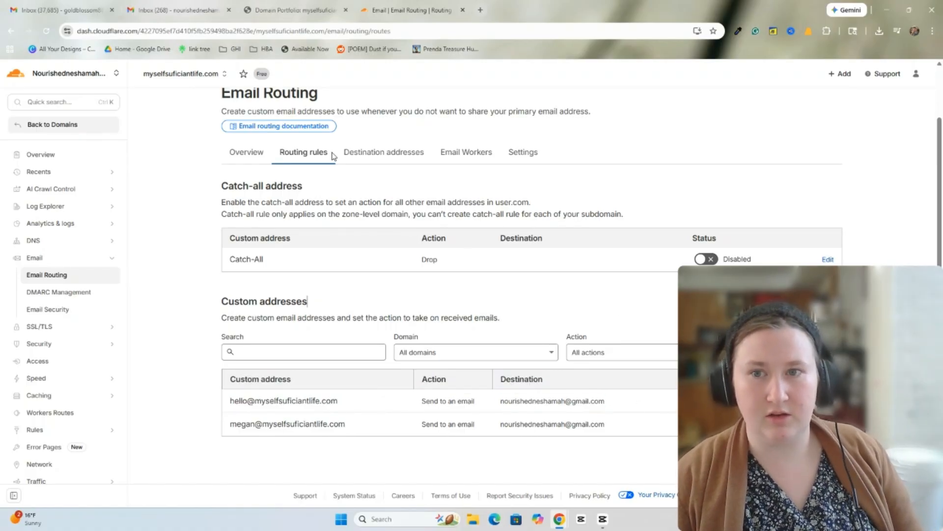
pyautogui.click(146, 17)
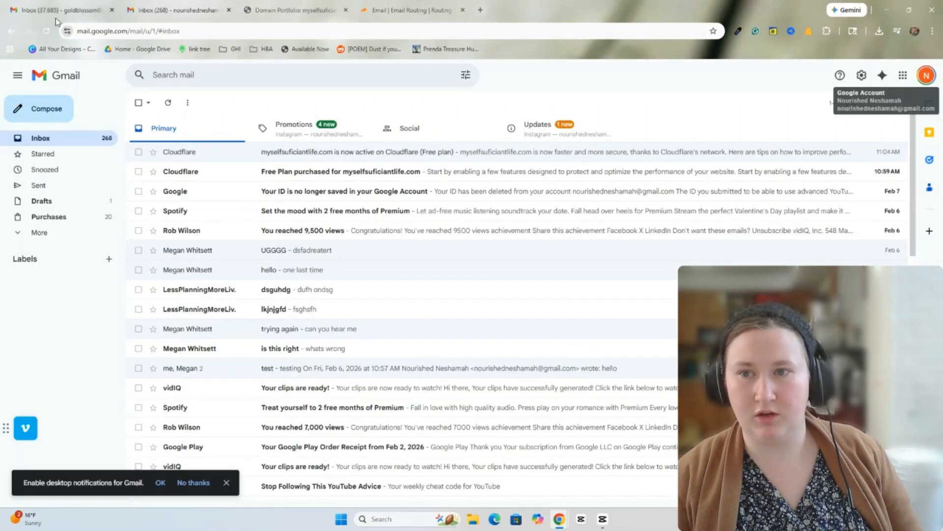
# - From the other Gmail account, send a test email titled 'Test' to the domain address
pyautogui.click(43, 10)
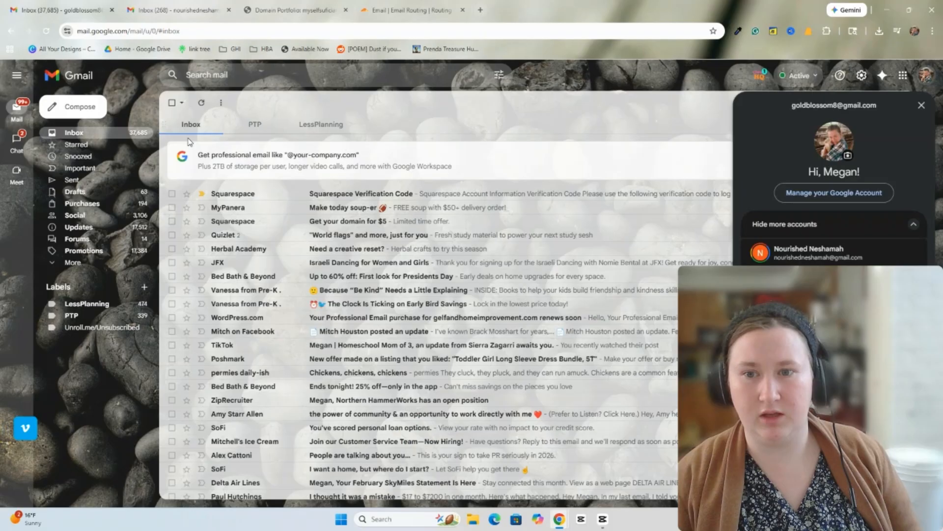
pyautogui.click(921, 105)
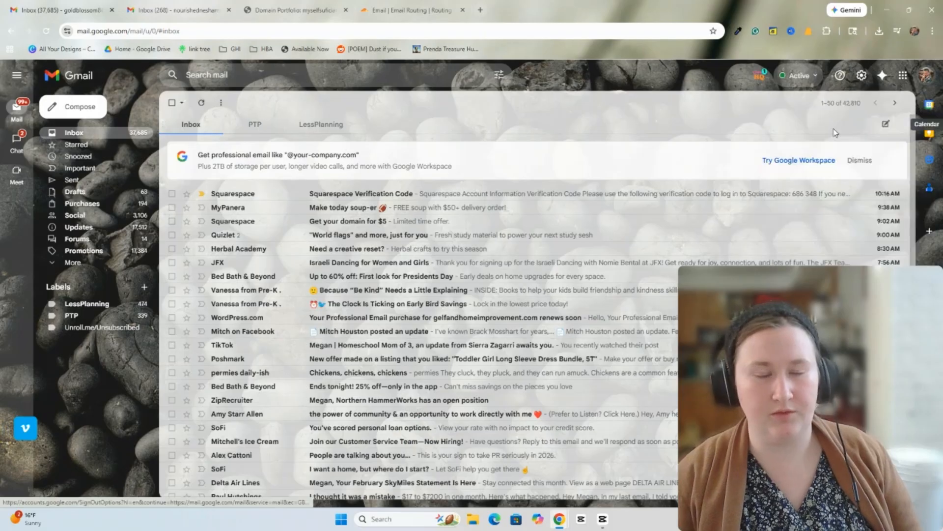
pyautogui.click(95, 107)
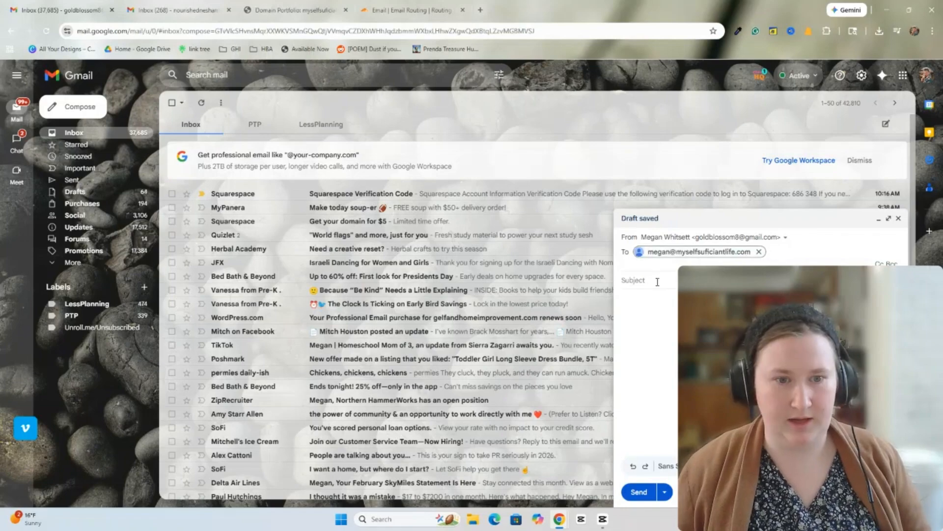
pyautogui.click(658, 282)
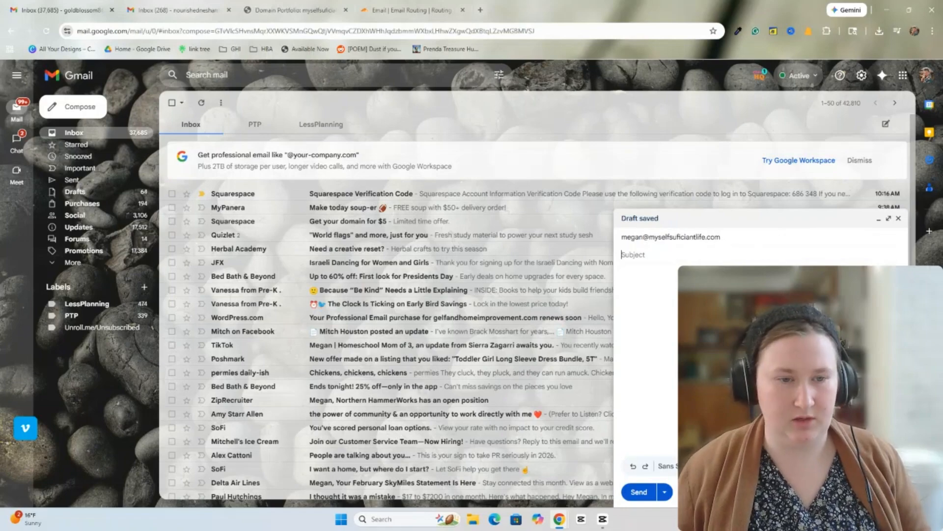
pyautogui.write('Test')
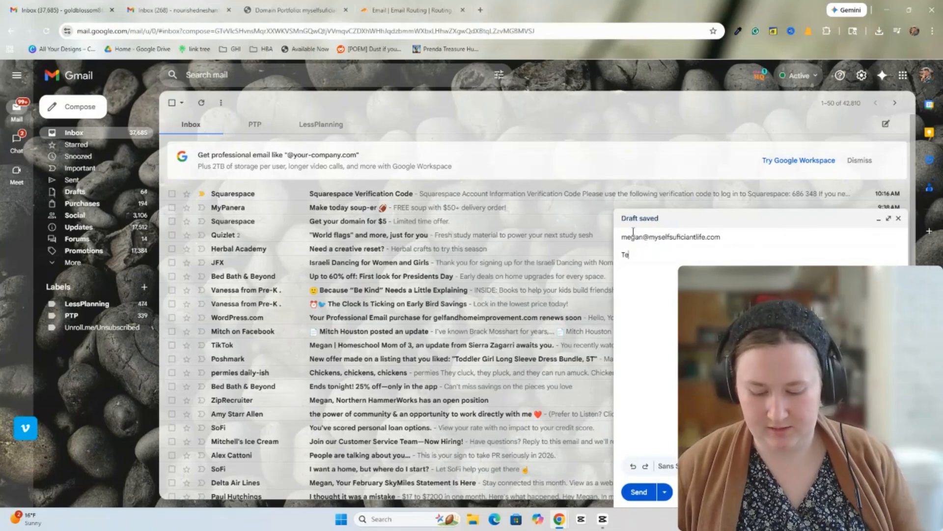
pyautogui.click(676, 280)
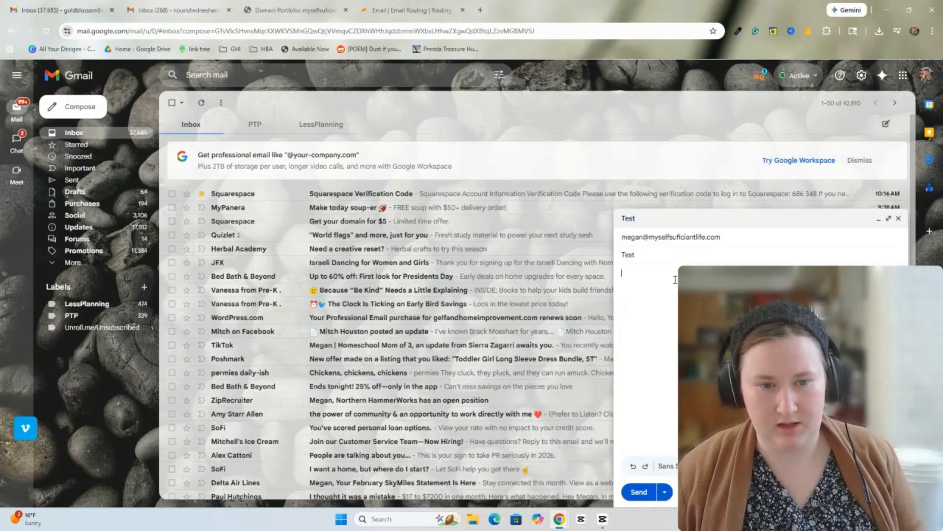
pyautogui.write('kjdjfgh hgf')
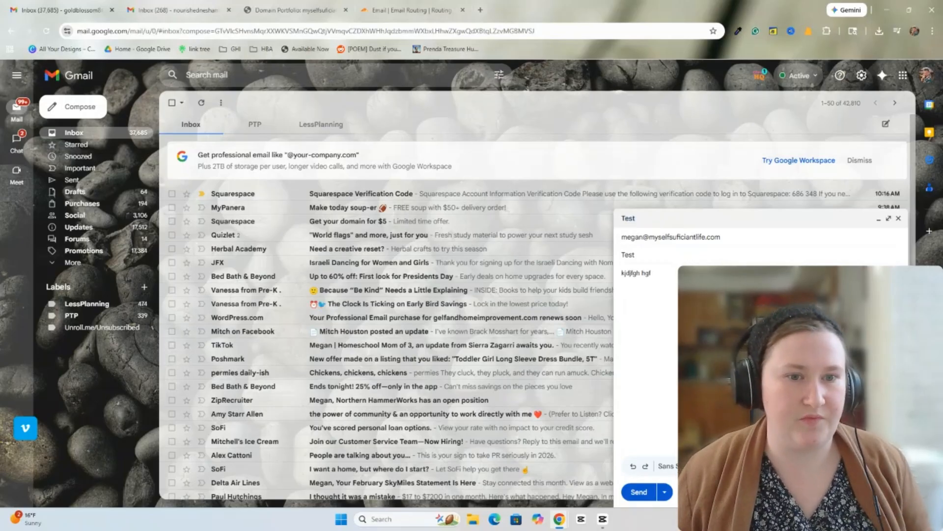
pyautogui.click(639, 492)
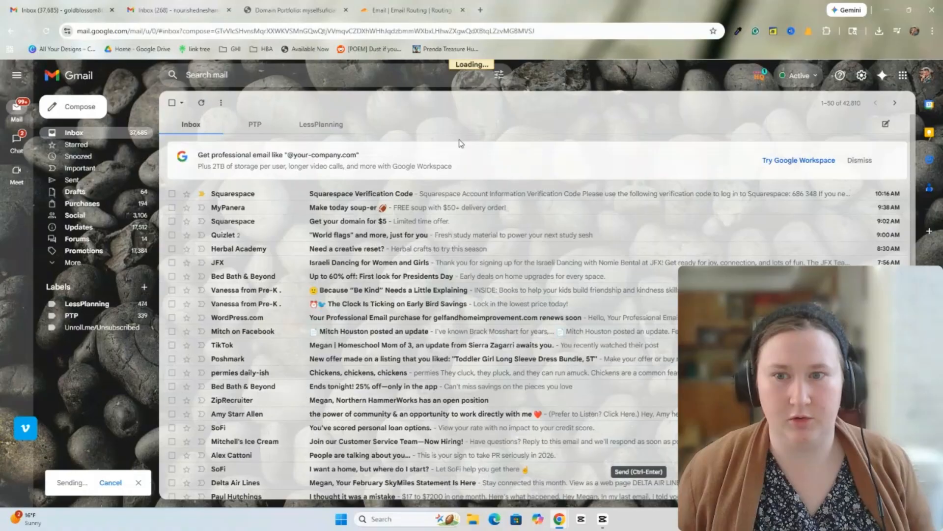
# - Open the arrived 'Test' email in the receiving inbox and view its sender details
pyautogui.click(177, 9)
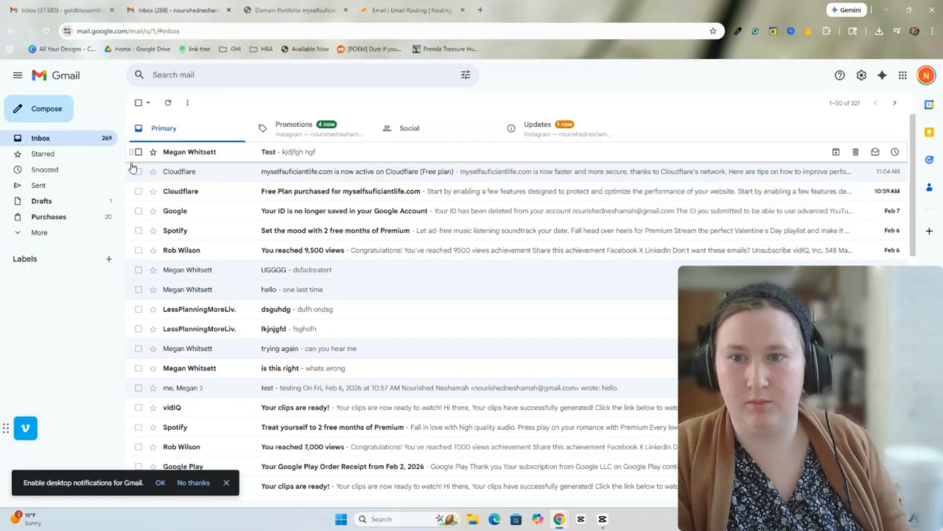
pyautogui.moveTo(210, 152)
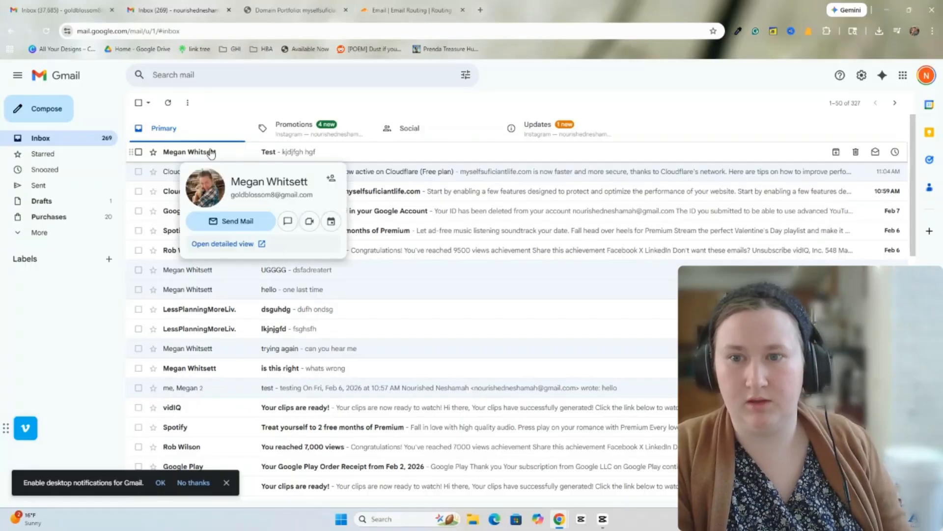
pyautogui.click(254, 155)
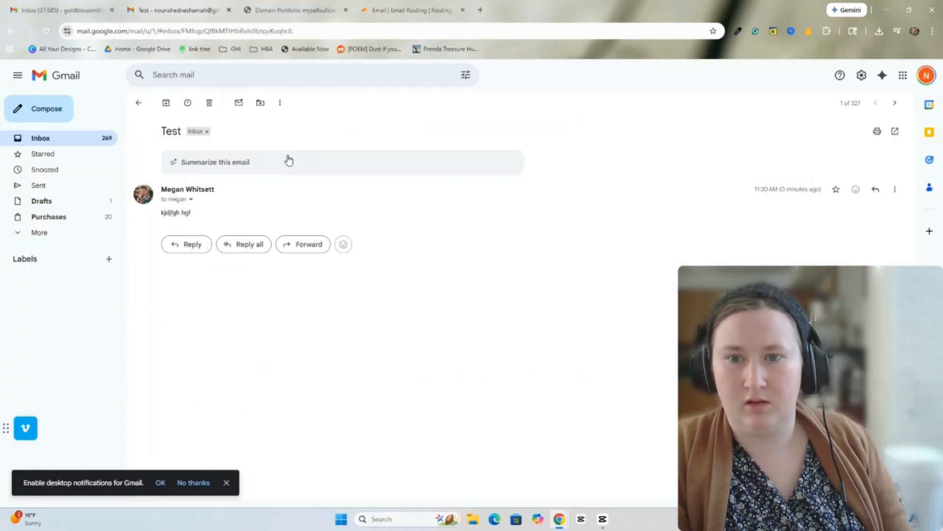
pyautogui.click(190, 199)
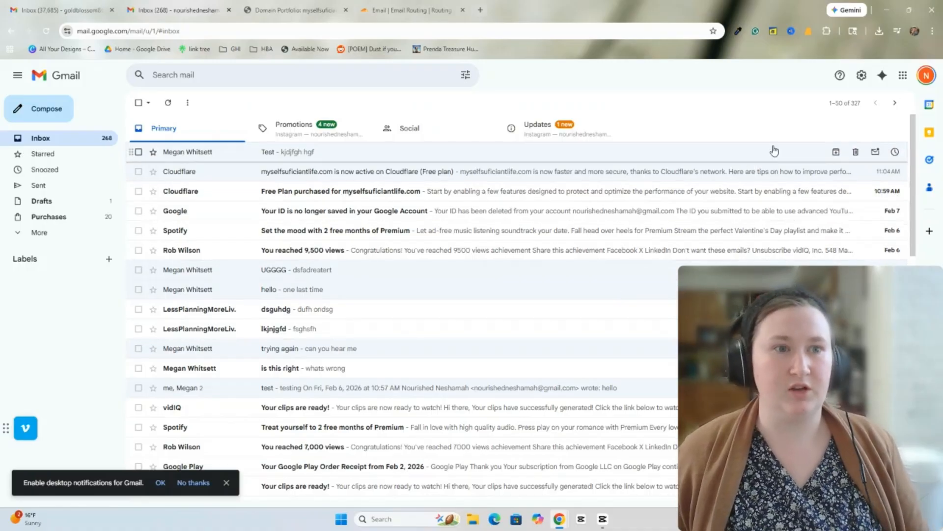
# - Go to Gmail's Accounts and Import settings and start adding a Send mail as address
pyautogui.click(868, 75)
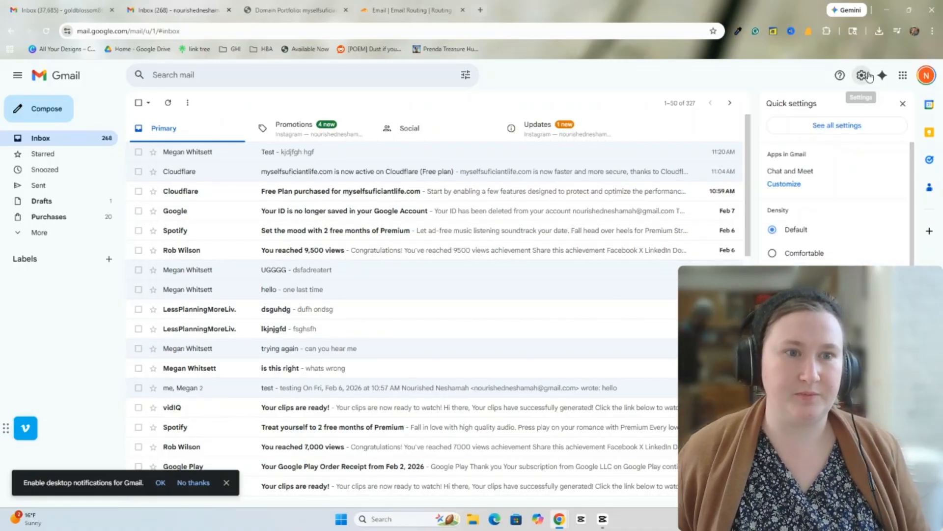
pyautogui.click(830, 128)
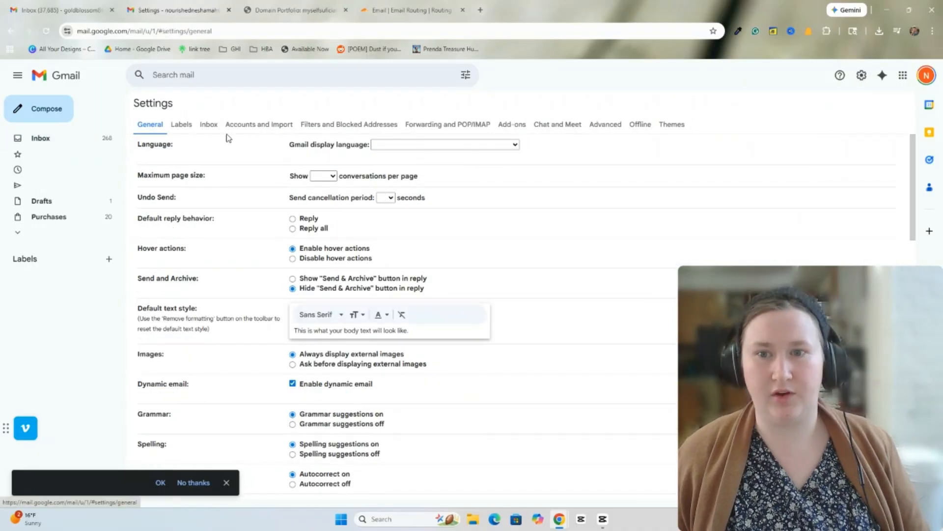
pyautogui.moveTo(134, 103); pyautogui.dragTo(279, 124)
pyautogui.click(280, 102)
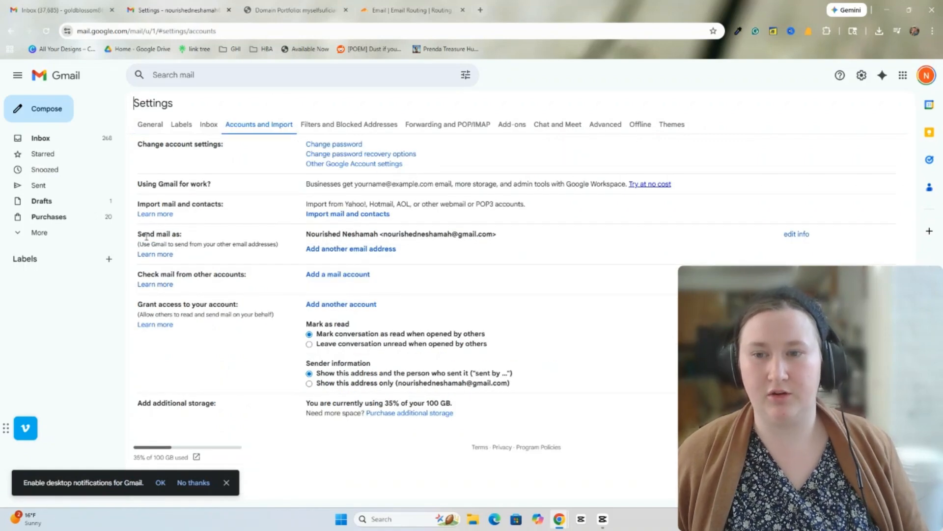
pyautogui.moveTo(139, 233); pyautogui.dragTo(195, 237)
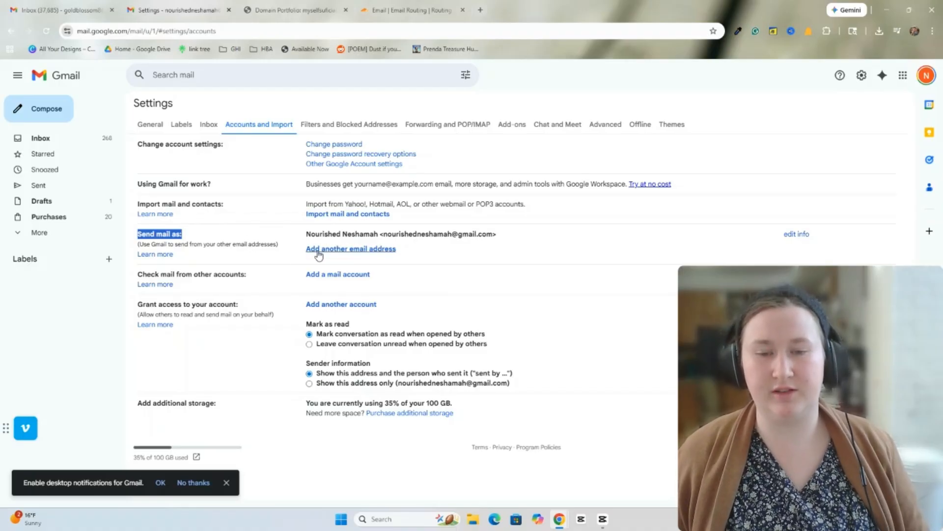
pyautogui.click(381, 251)
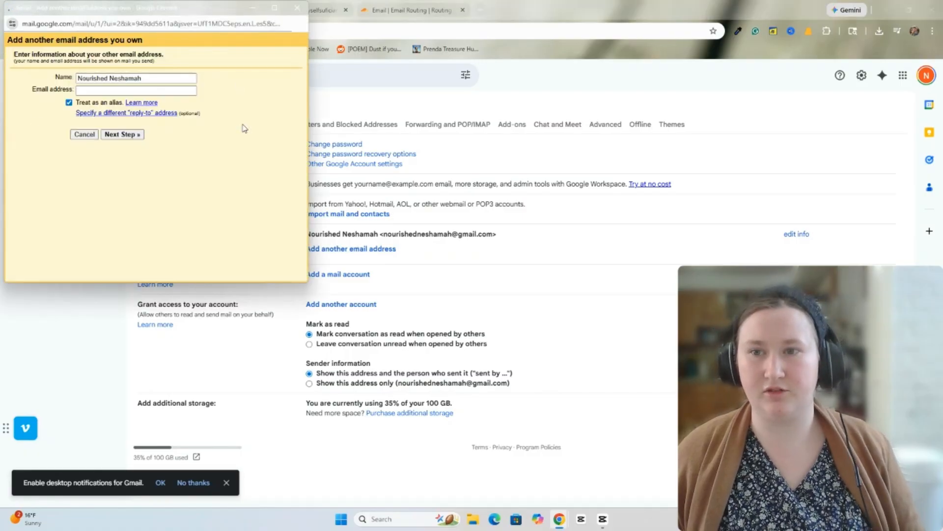
pyautogui.click(486, 260)
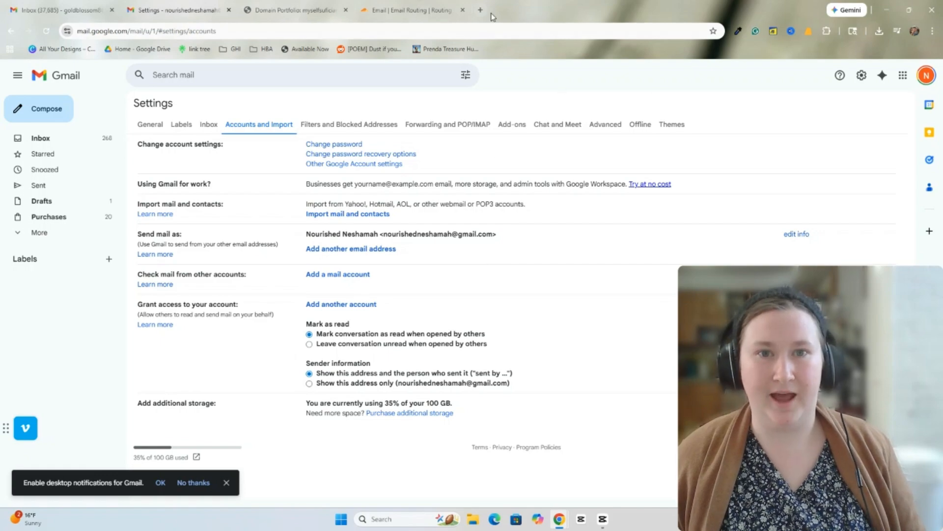
# - Confirm the account password and switch on 2-Step Verification under Security & sign-in
pyautogui.click(927, 76)
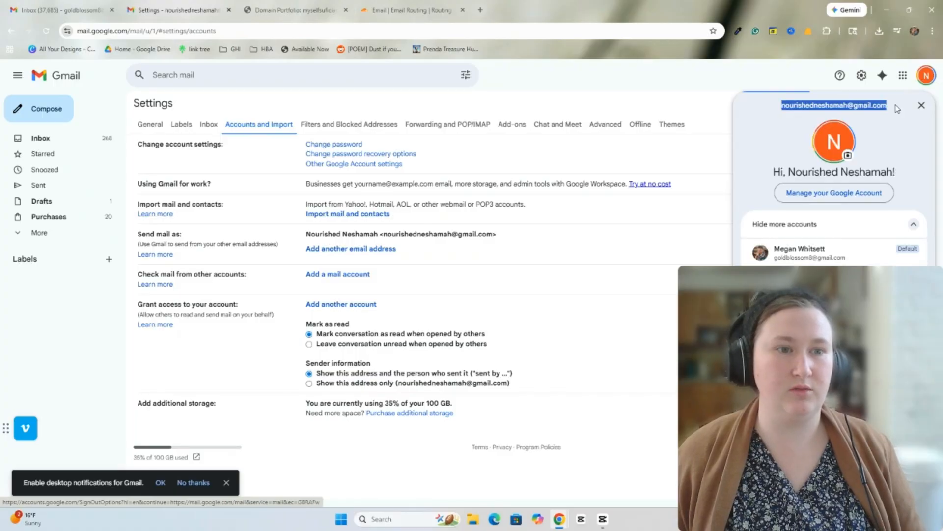
pyautogui.click(847, 198)
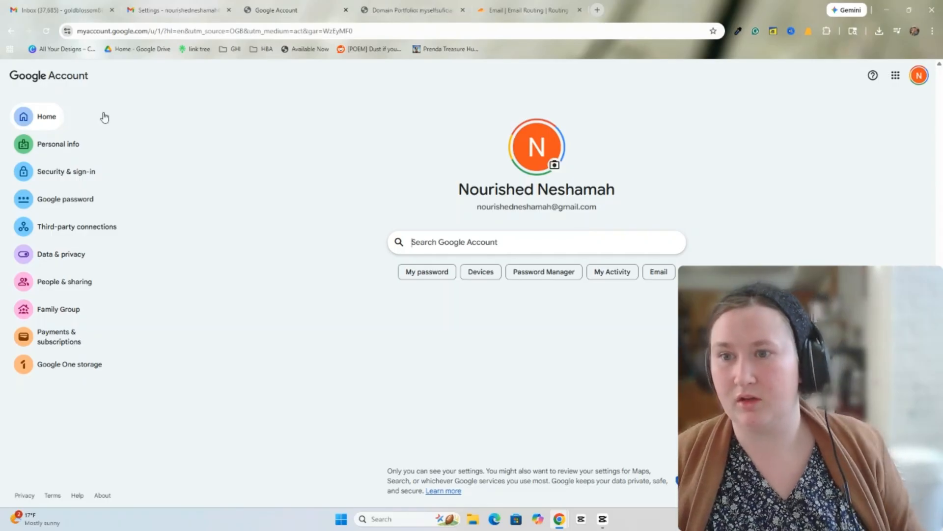
pyautogui.click(59, 177)
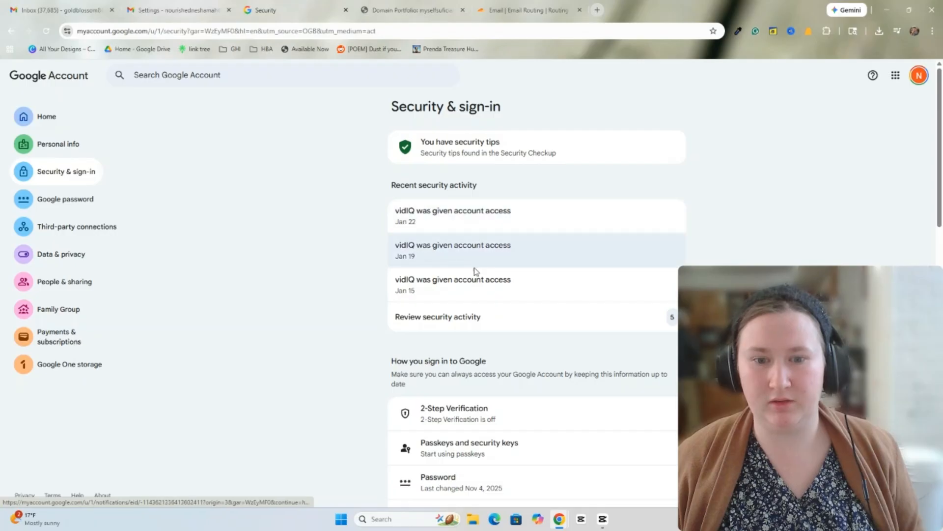
pyautogui.scroll(-2, 460, 310)
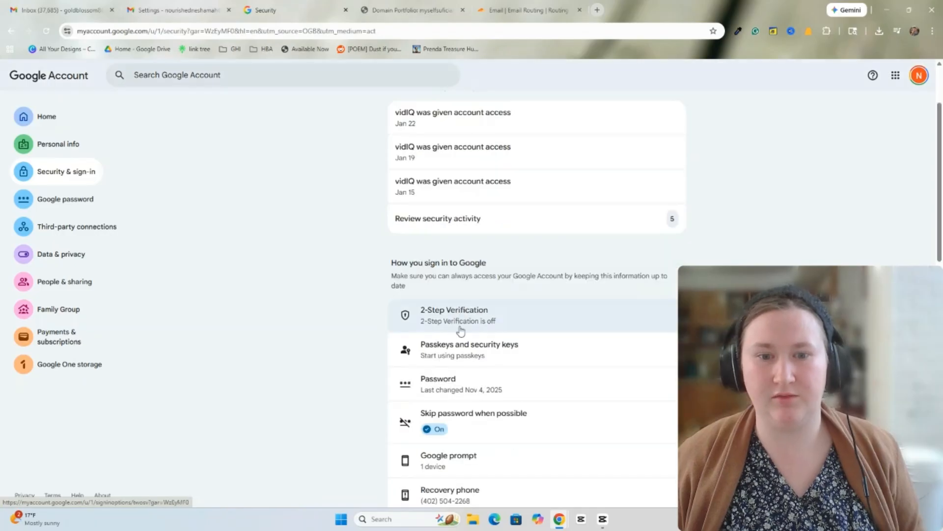
pyautogui.click(483, 322)
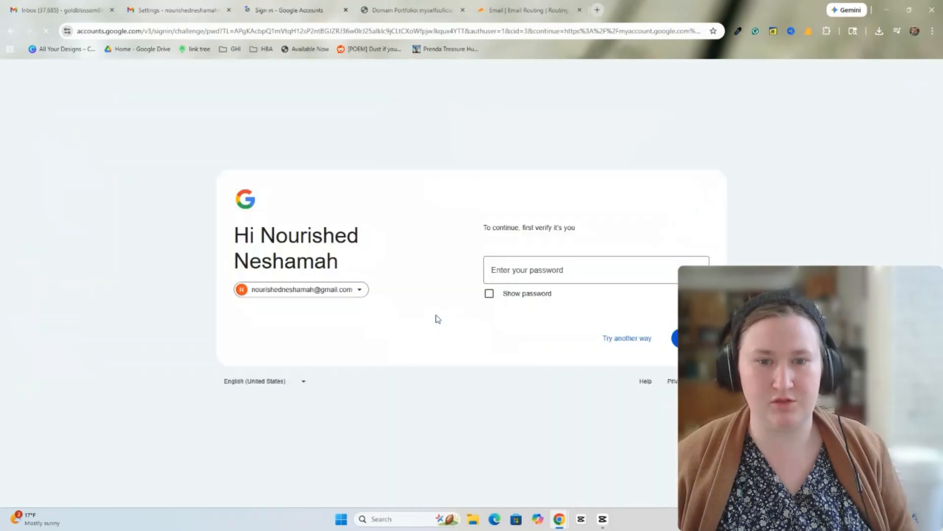
pyautogui.click(530, 268)
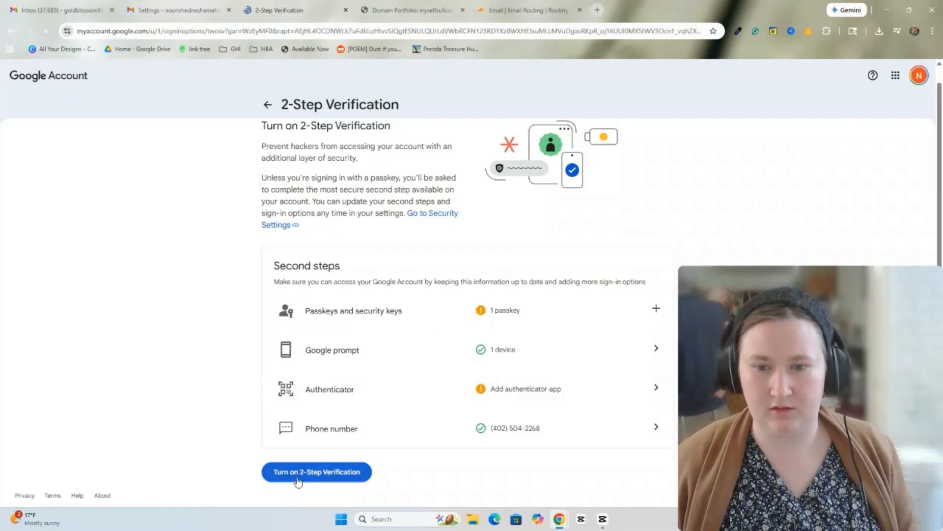
pyautogui.click(295, 473)
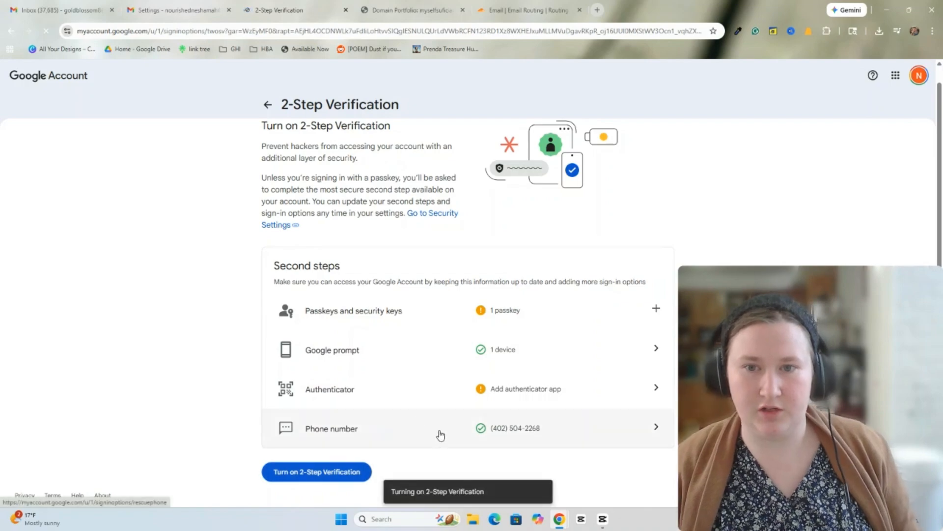
pyautogui.click(273, 107)
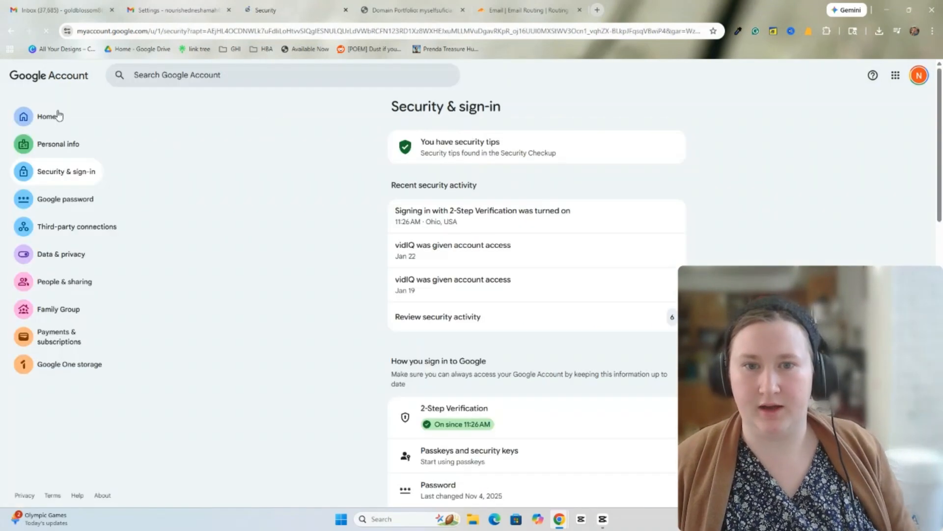
# - Find the App passwords page and name a new app password for the domain email
pyautogui.click(57, 116)
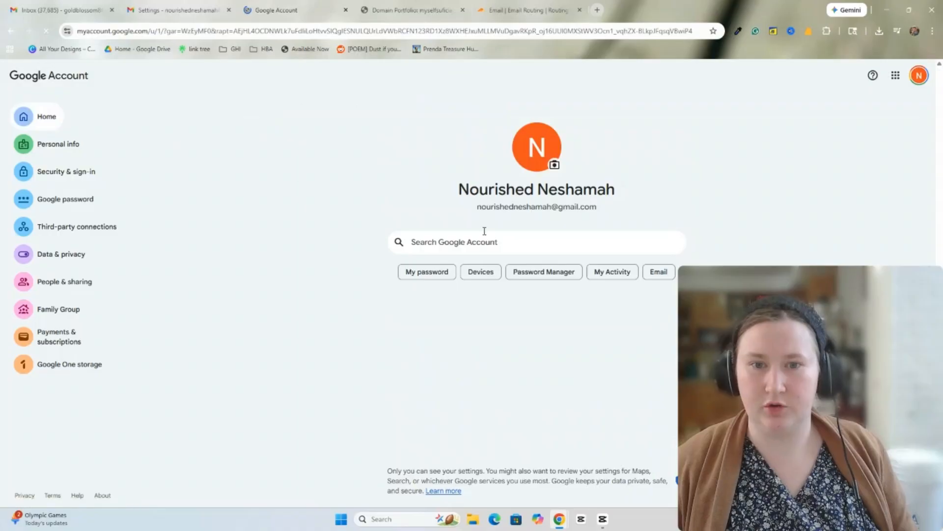
pyautogui.write('app')
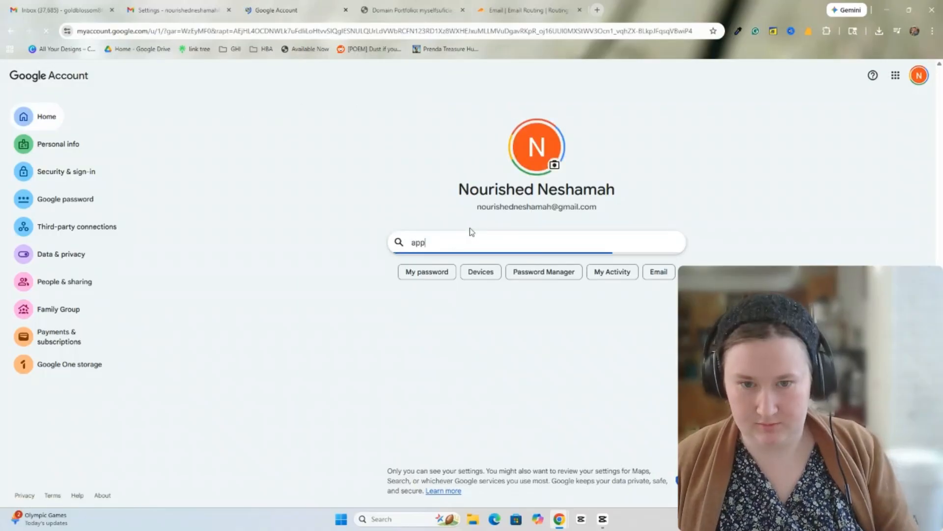
pyautogui.write(' pa')
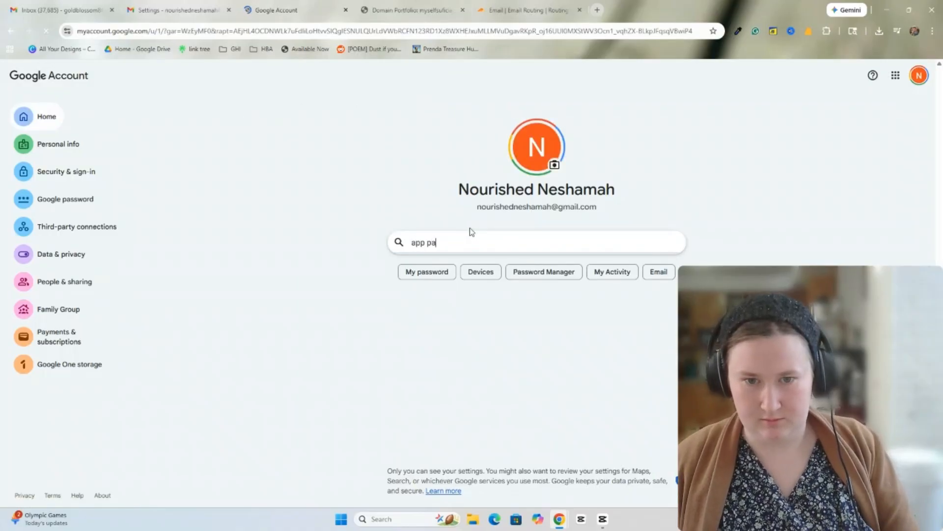
pyautogui.write('ss')
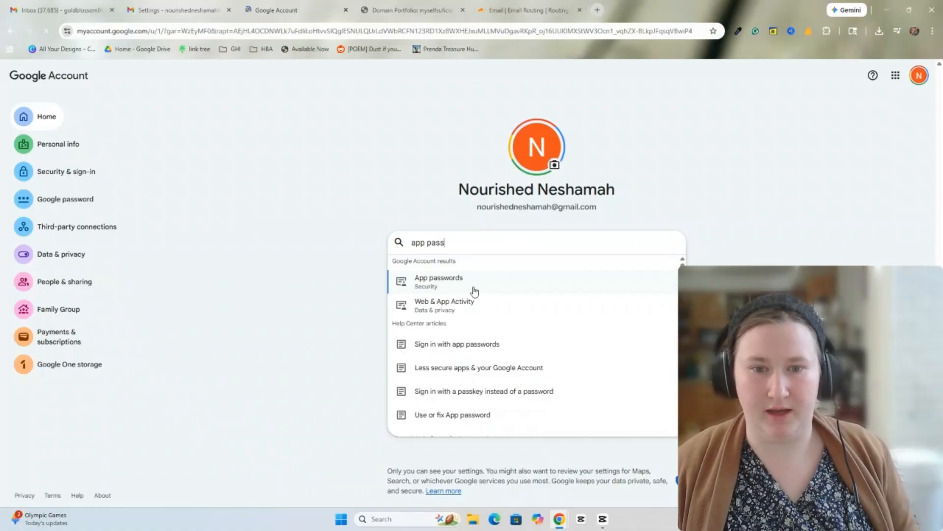
pyautogui.click(474, 292)
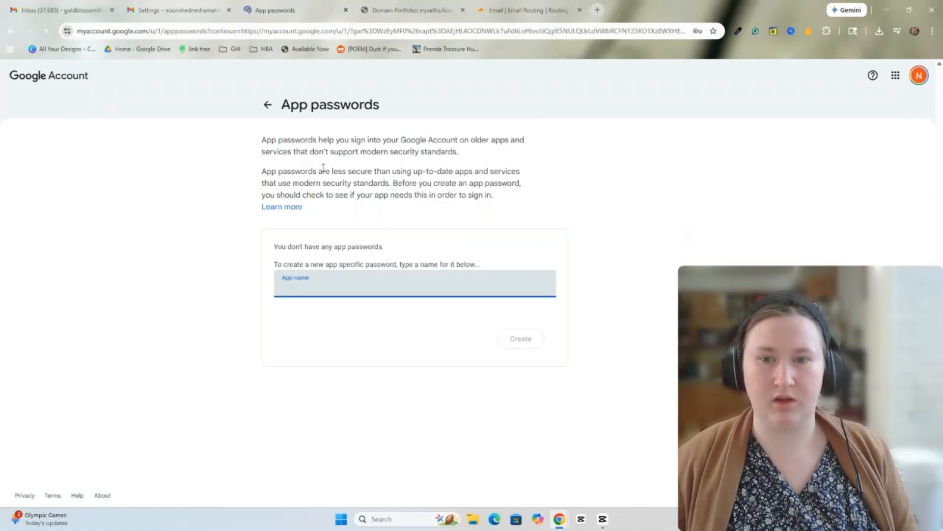
pyautogui.click(369, 283)
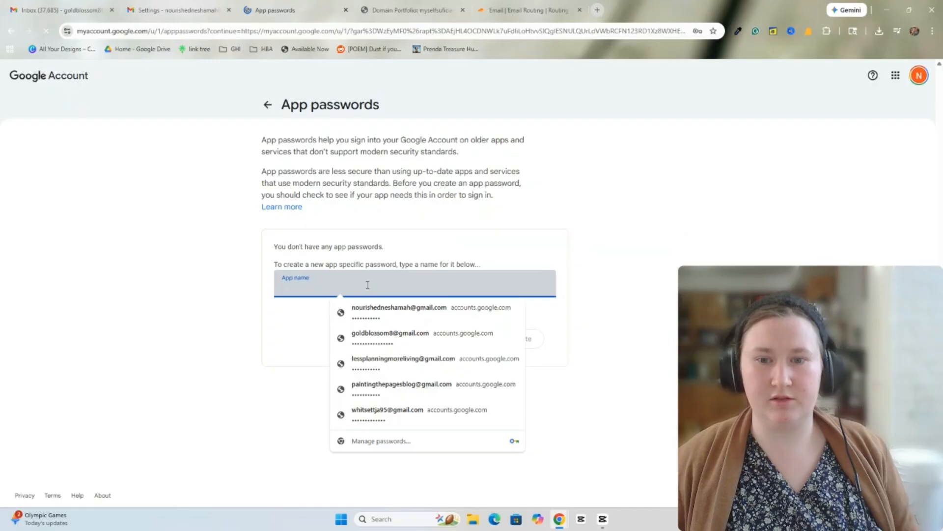
pyautogui.click(260, 313)
pyautogui.click(339, 283)
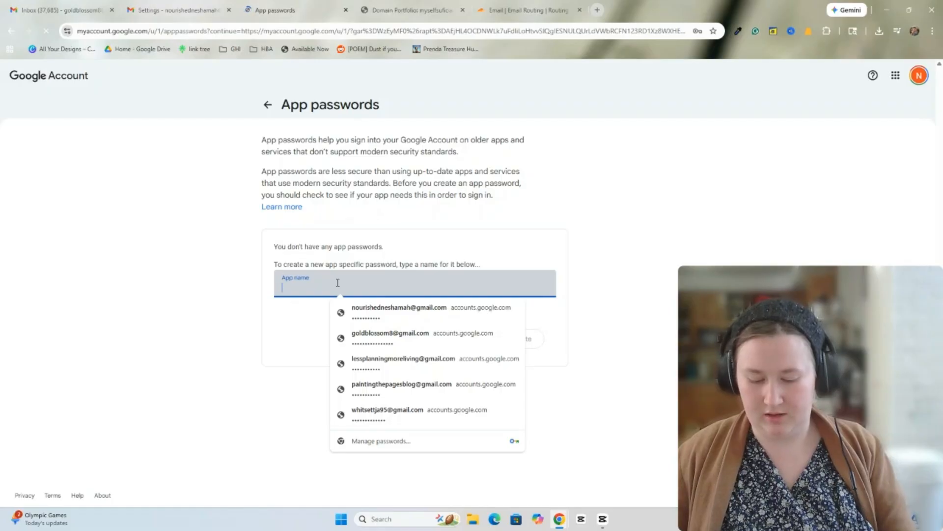
pyautogui.write('Google')
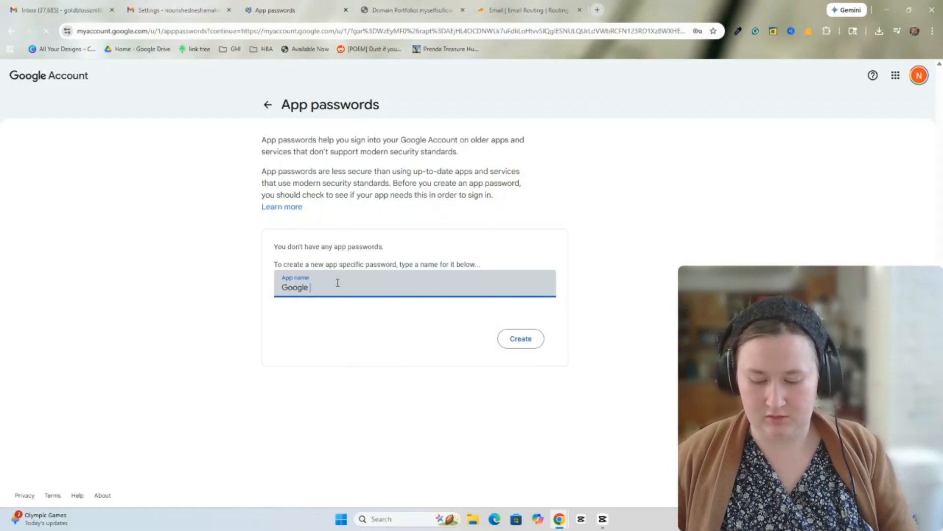
pyautogui.write(' domain')
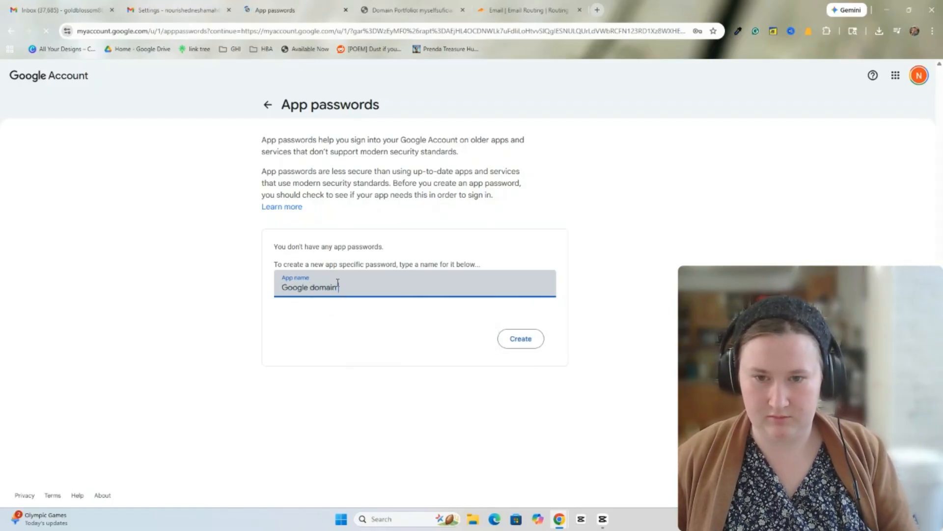
pyautogui.write(' name')
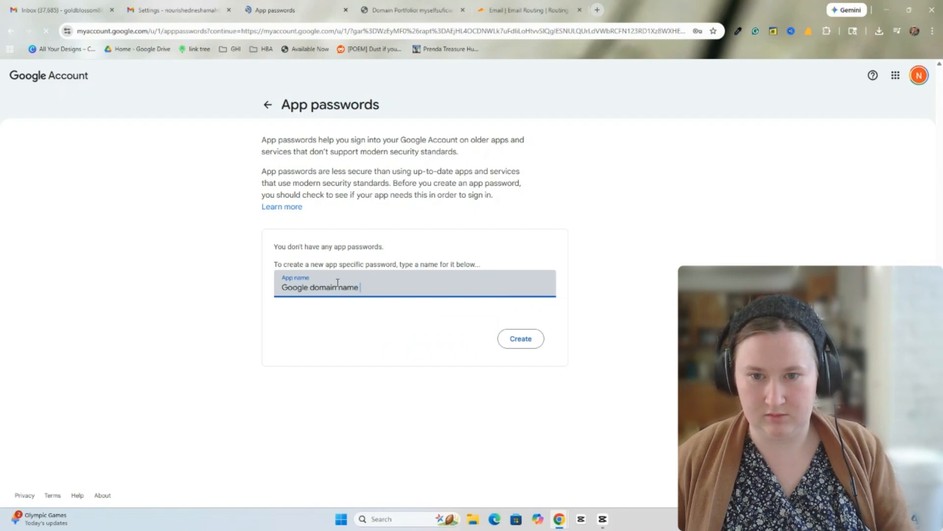
pyautogui.press('BackSpace')
pyautogui.press('BackSpace')
pyautogui.press('BackSpace')
pyautogui.press('BackSpace')
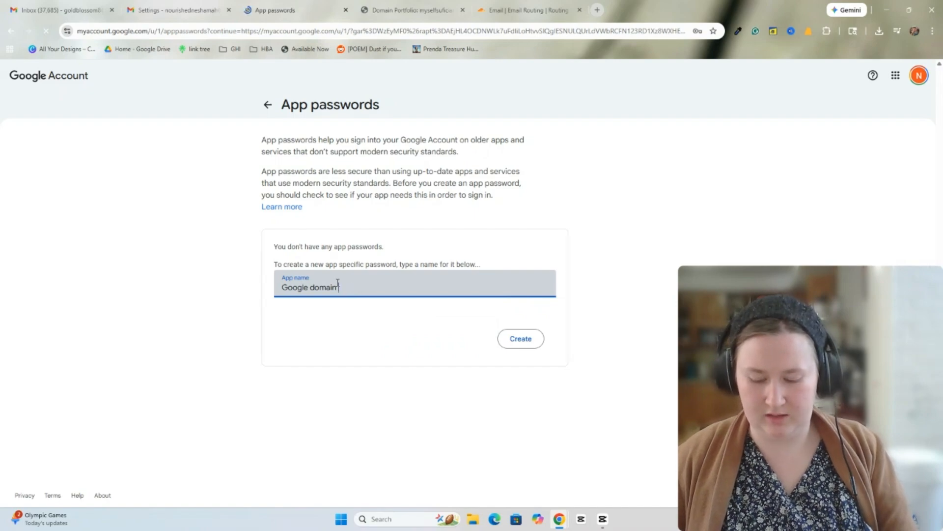
pyautogui.write('email for myselfsufficientlife.')
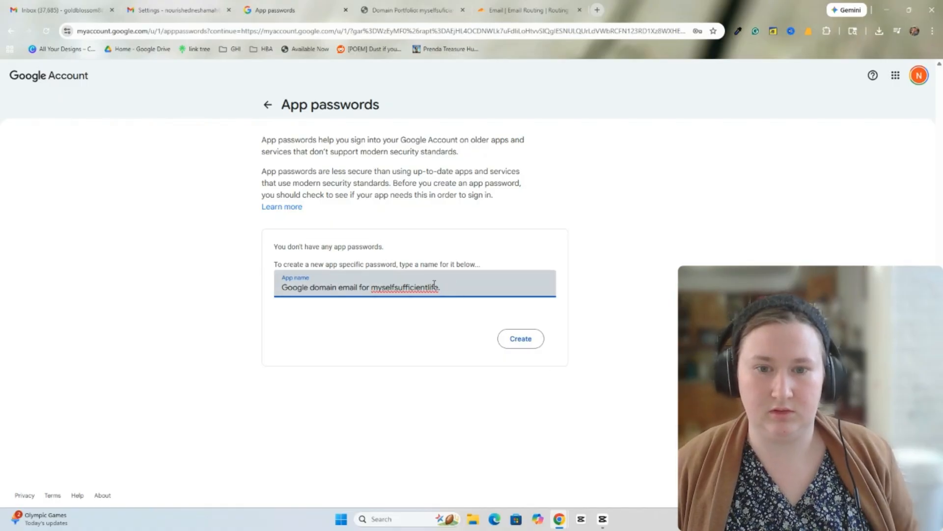
# - Create the app password, copy the generated value, and return to Gmail settings
pyautogui.moveTo(281, 286); pyautogui.dragTo(445, 287)
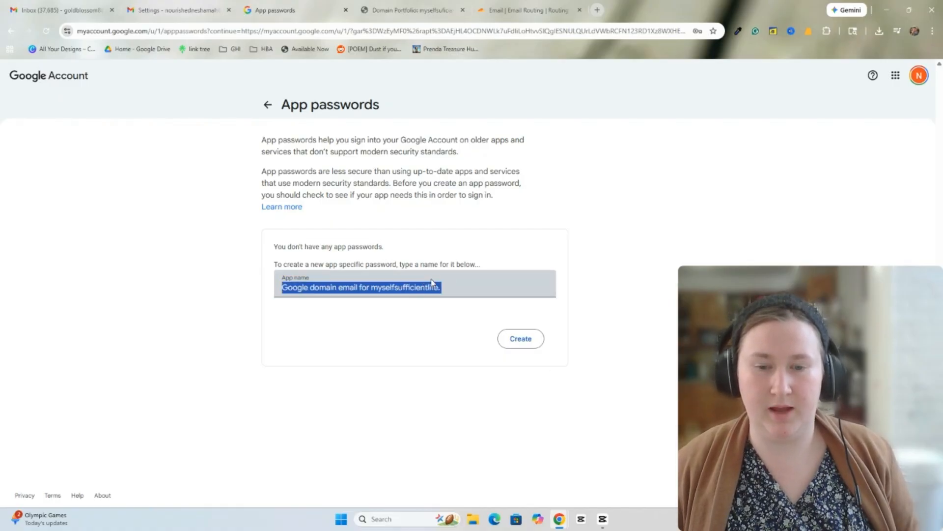
pyautogui.click(450, 283)
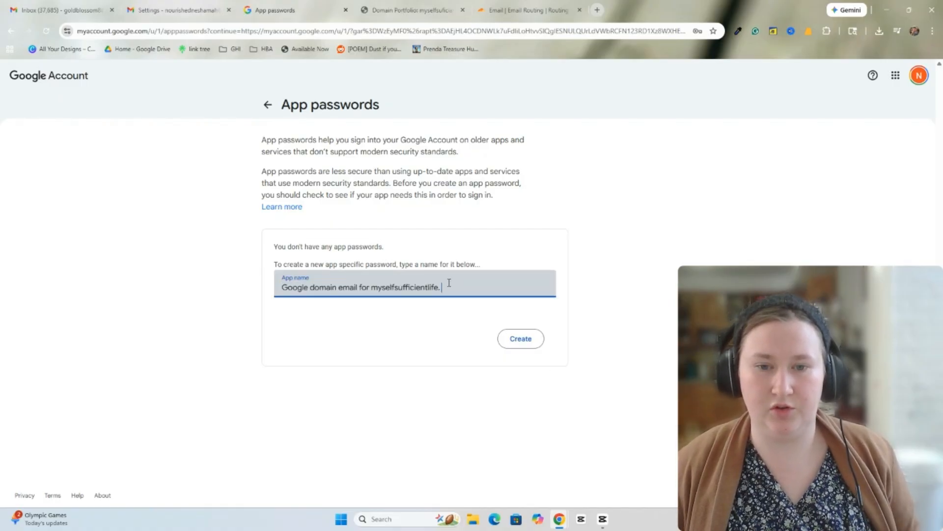
pyautogui.click(520, 339)
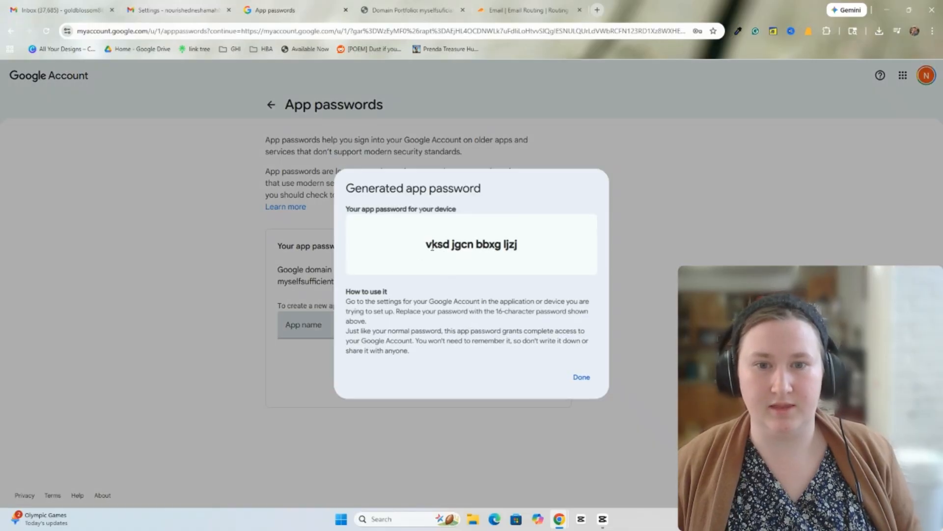
pyautogui.moveTo(427, 243); pyautogui.dragTo(536, 238)
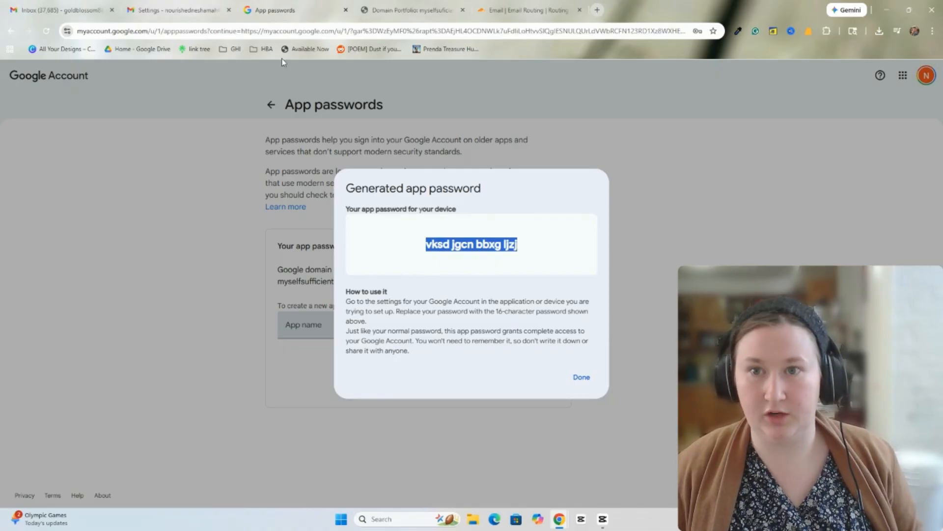
pyautogui.click(178, 10)
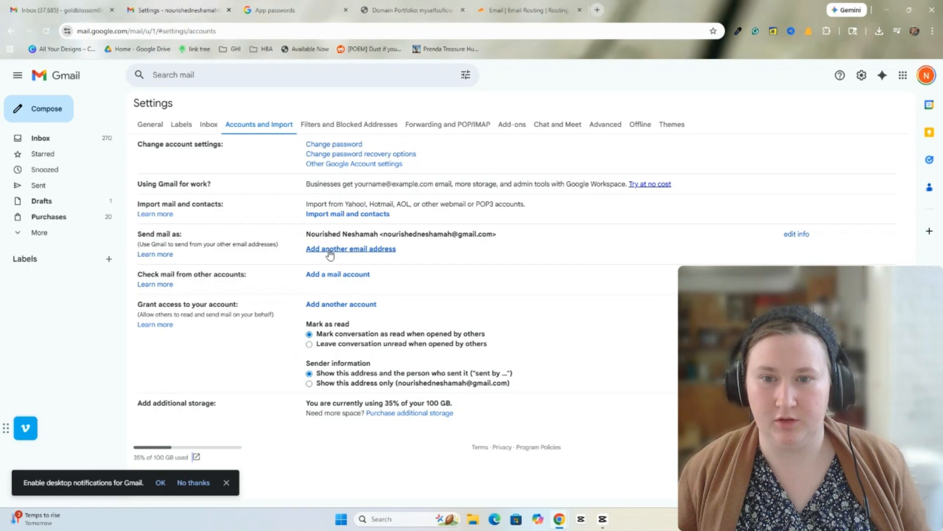
# - Enter the sender's display name and their myselfsufficientlife.com address as an alias, then continue
pyautogui.moveTo(138, 234); pyautogui.dragTo(187, 235)
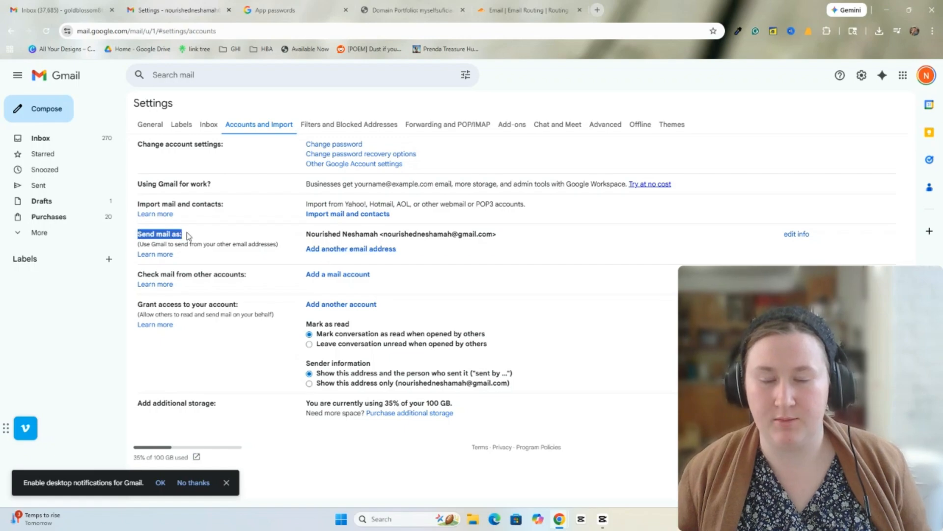
pyautogui.click(350, 249)
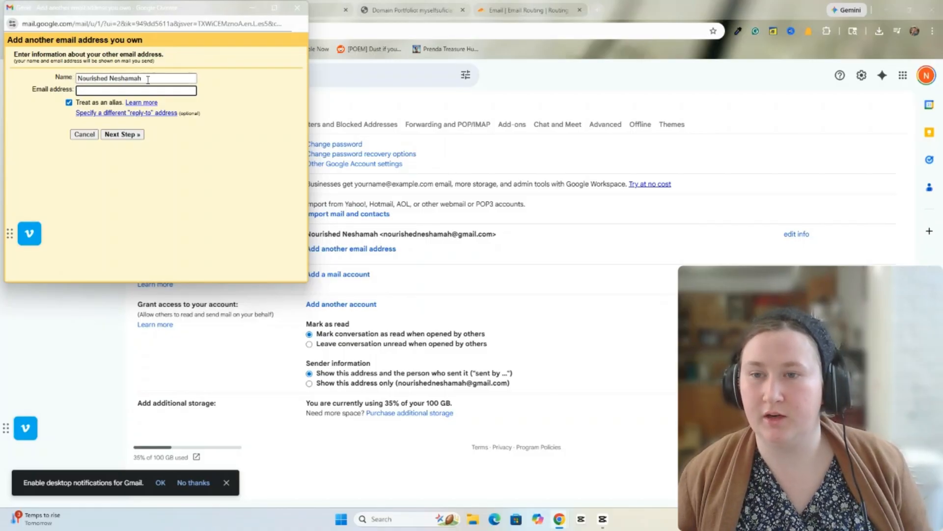
pyautogui.moveTo(148, 79); pyautogui.dragTo(74, 77)
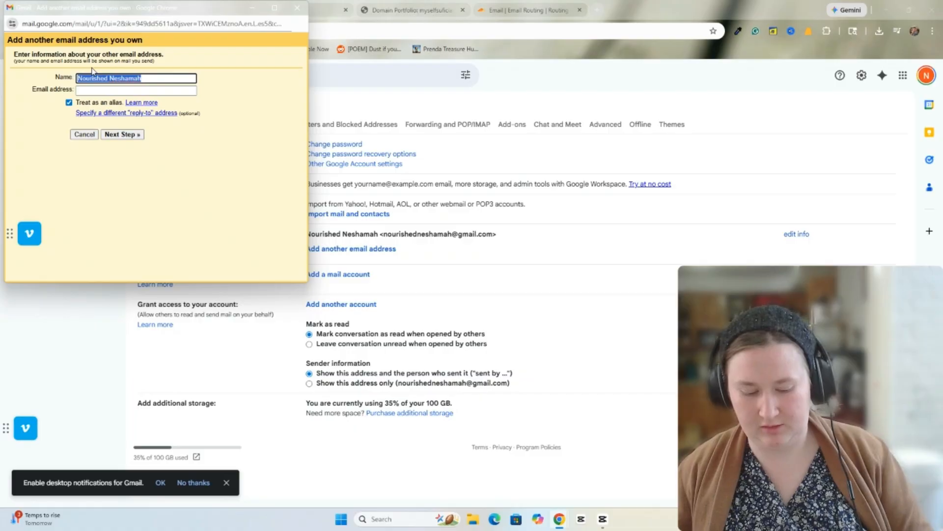
pyautogui.press('BackSpace')
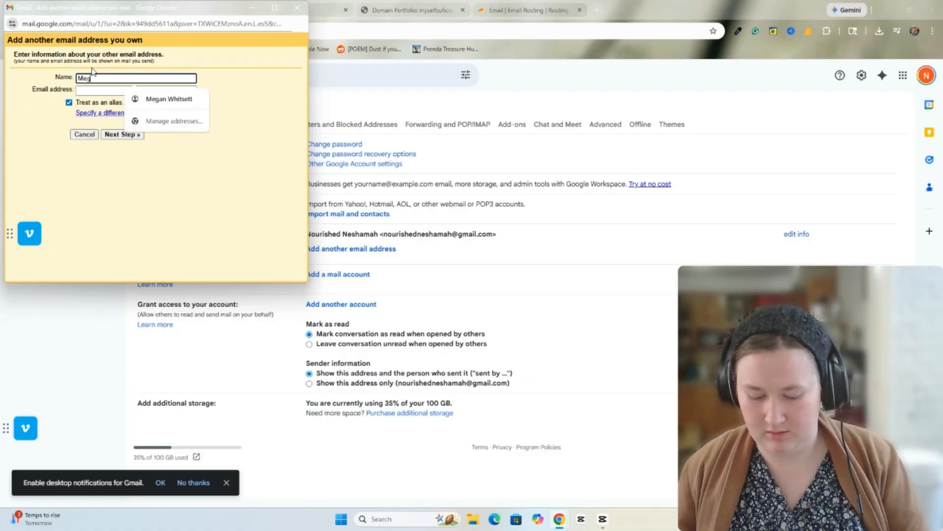
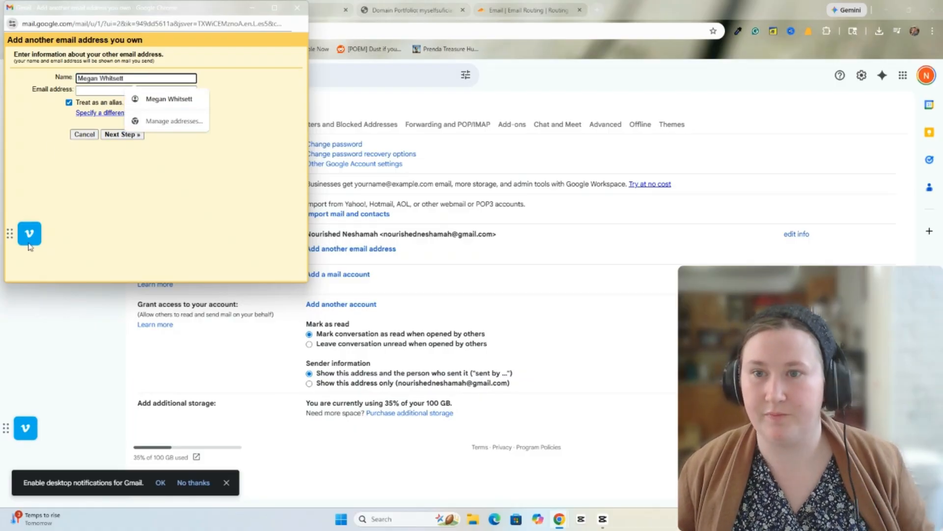
pyautogui.click(101, 90)
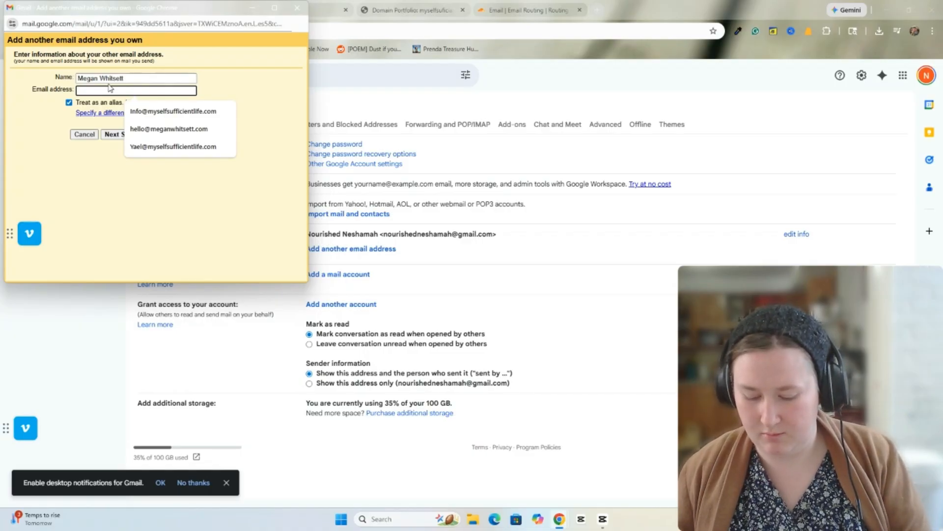
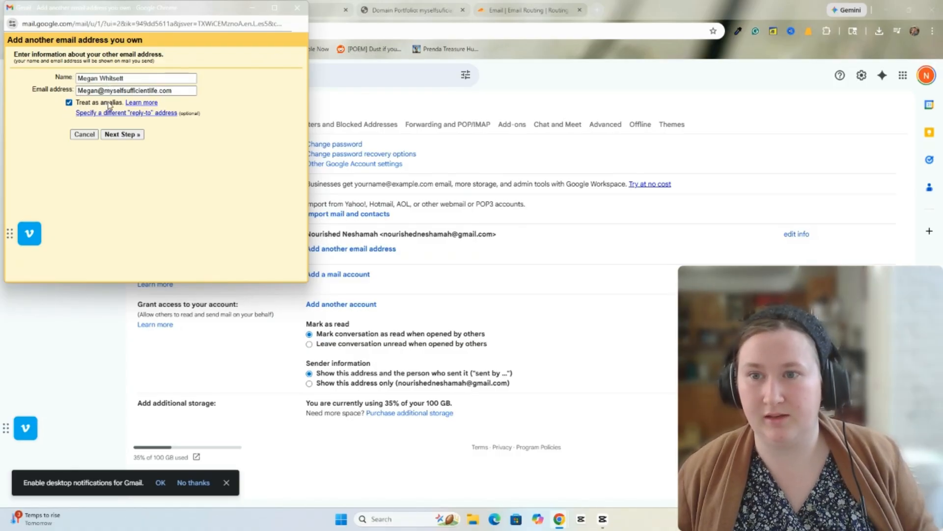
pyautogui.click(122, 136)
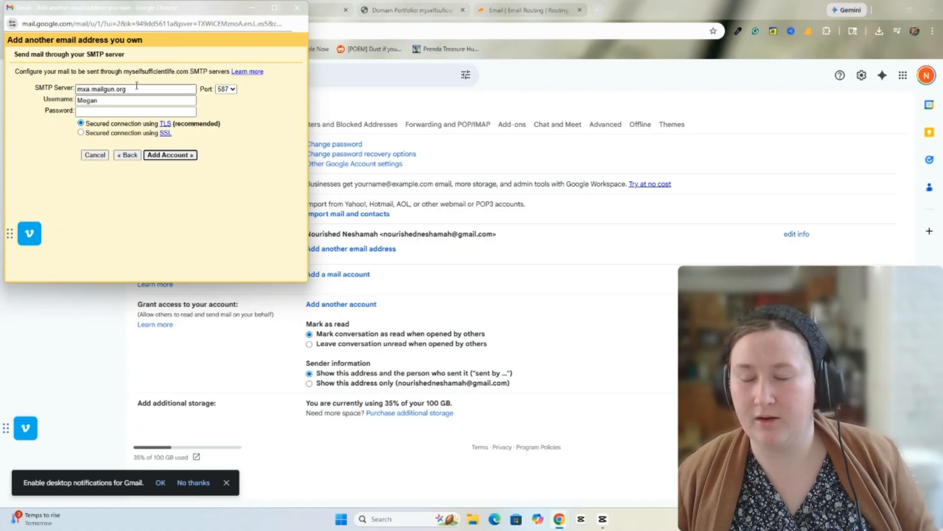
# - Replace the SMTP server value with smtp.gmail.com
pyautogui.moveTo(131, 89); pyautogui.dragTo(71, 90)
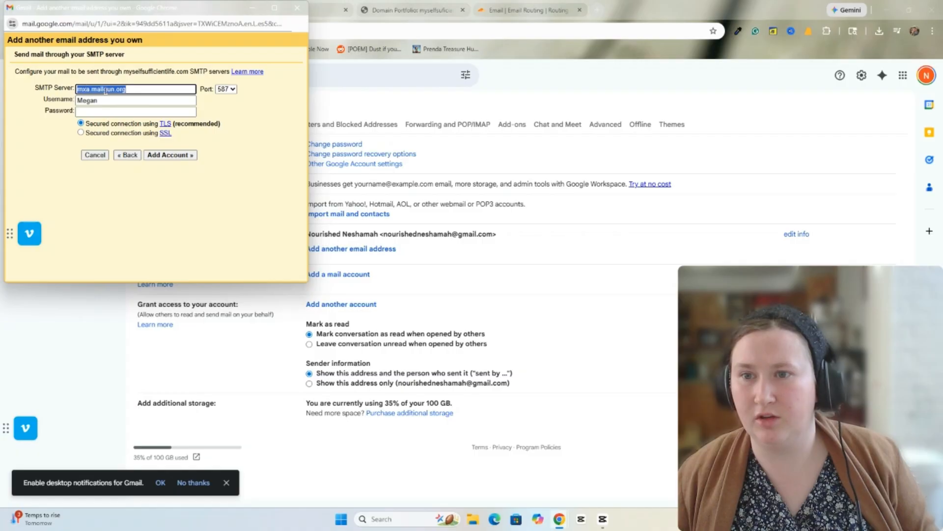
pyautogui.click(135, 89)
pyautogui.hotkey('ctrl', 'a')
pyautogui.press('BackSpace')
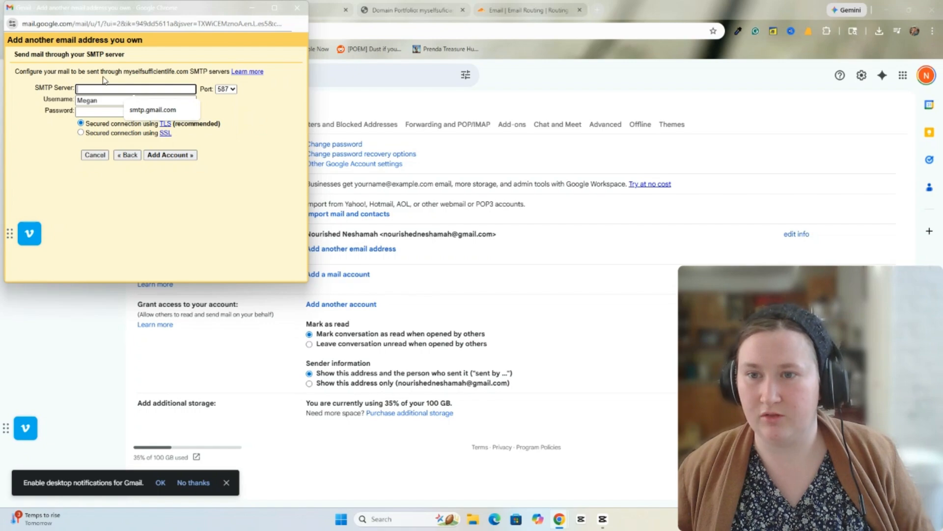
pyautogui.click(143, 110)
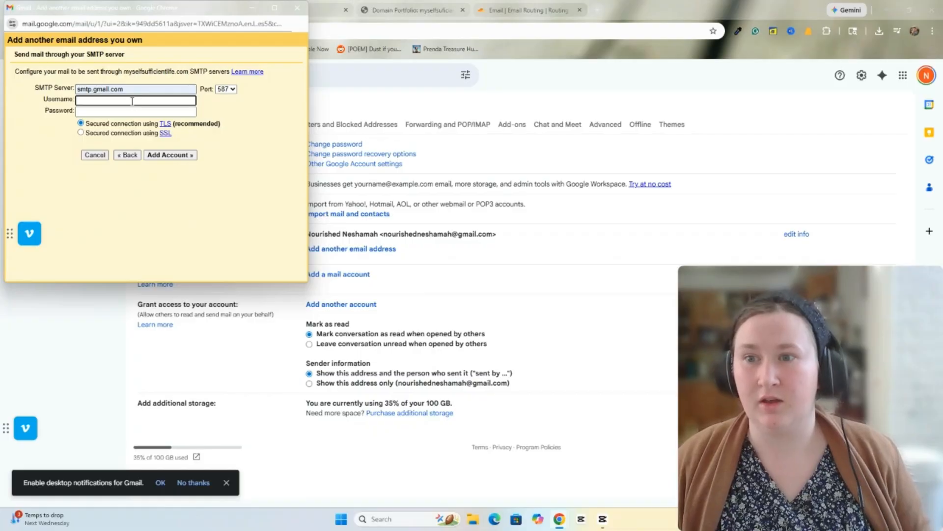
# - Use the Gmail address as SMTP username and paste the app password
pyautogui.click(131, 102)
pyautogui.click(38, 154)
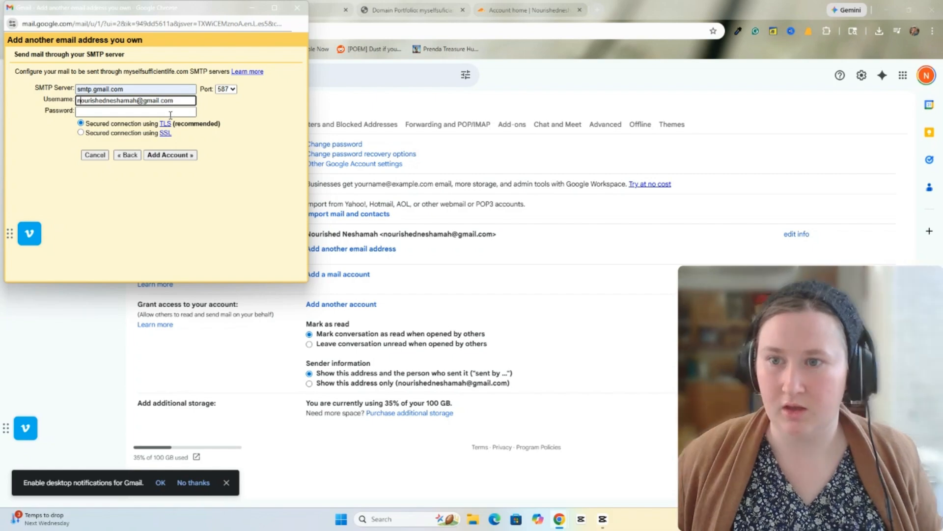
pyautogui.click(118, 113)
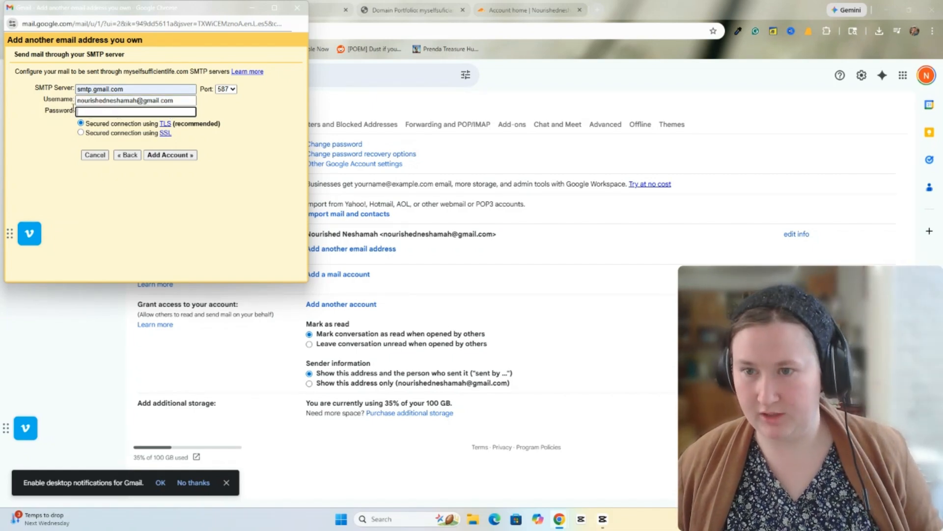
pyautogui.hotkey('ctrl', 'v')
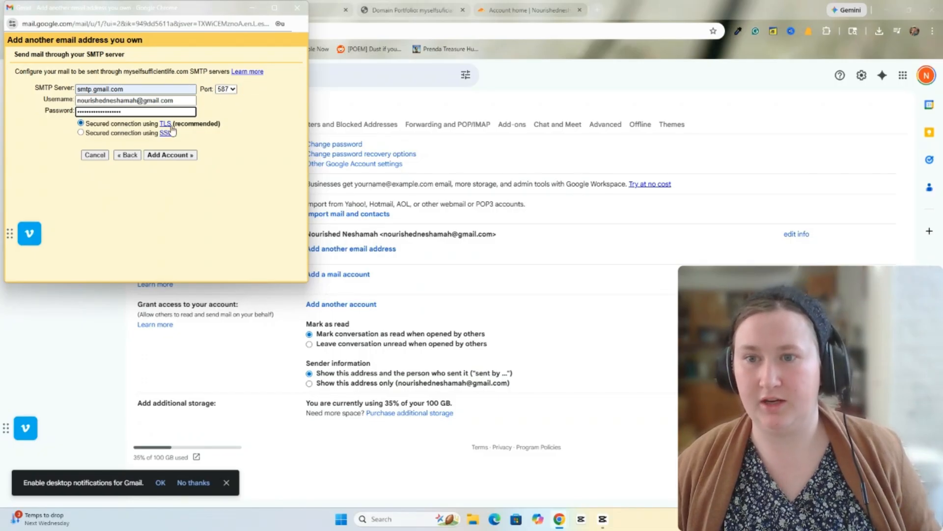
# - Add the SMTP account, then confirm the alias through the confirmation email's link
pyautogui.click(159, 157)
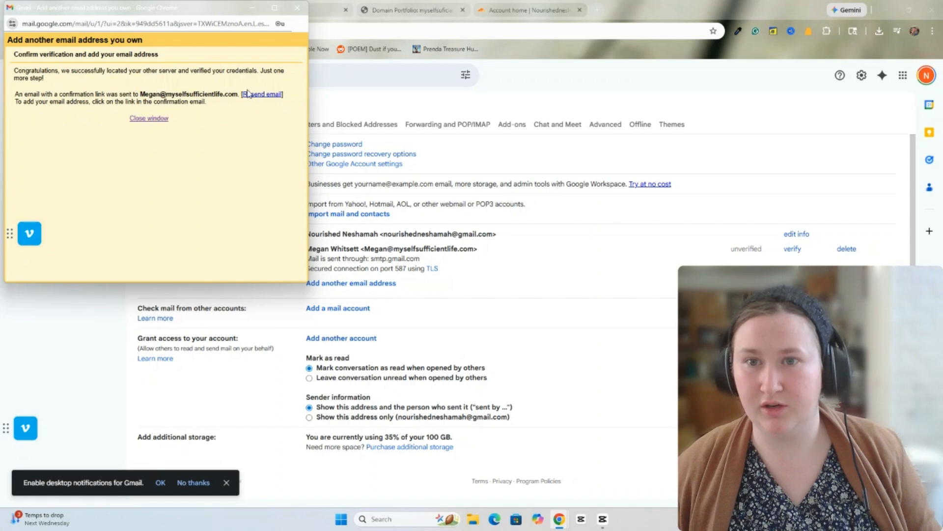
pyautogui.click(352, 106)
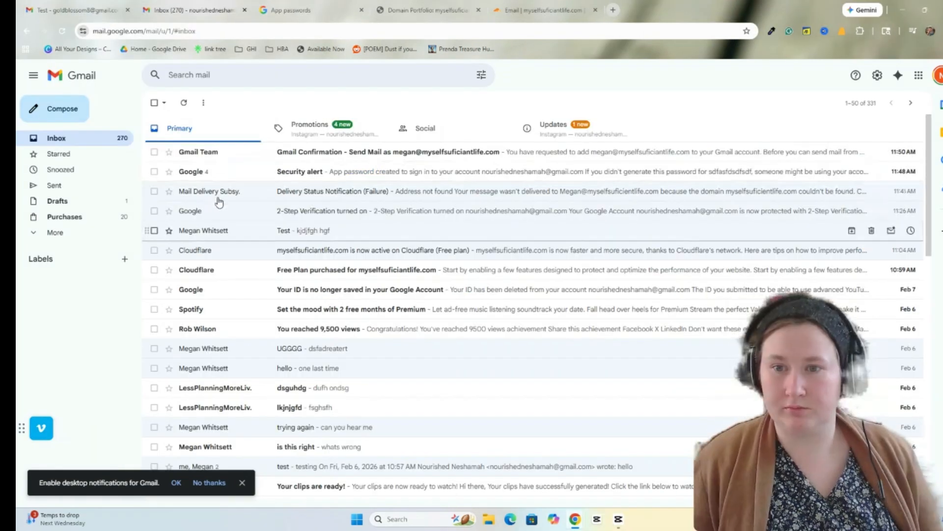
pyautogui.click(265, 156)
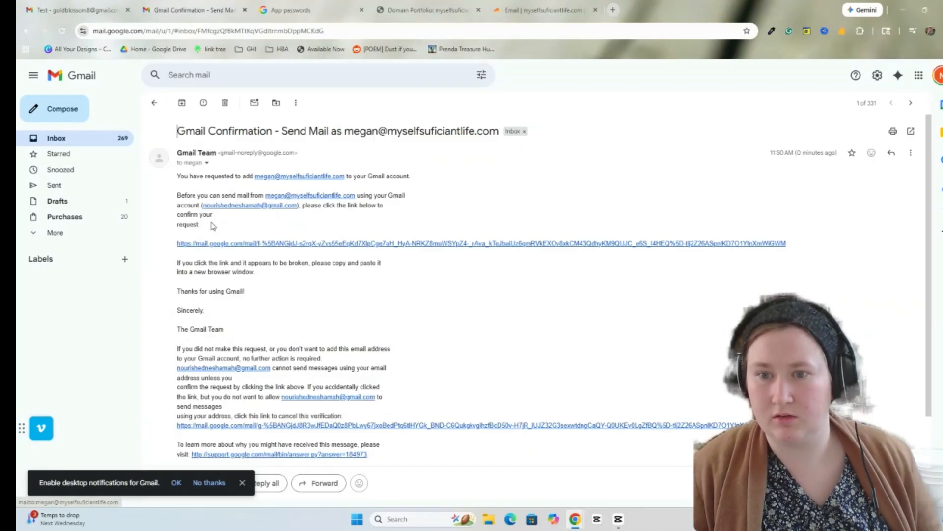
pyautogui.scroll(-1, 274, 221)
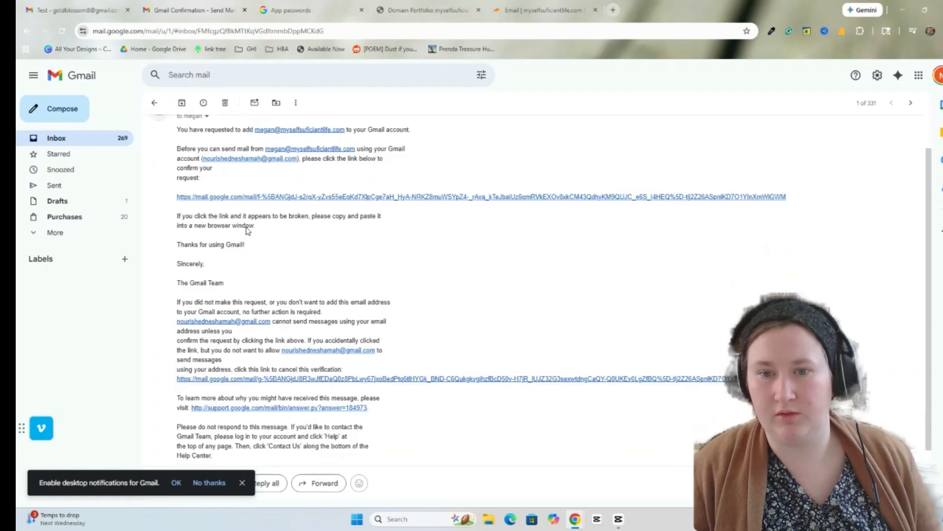
pyautogui.click(324, 197)
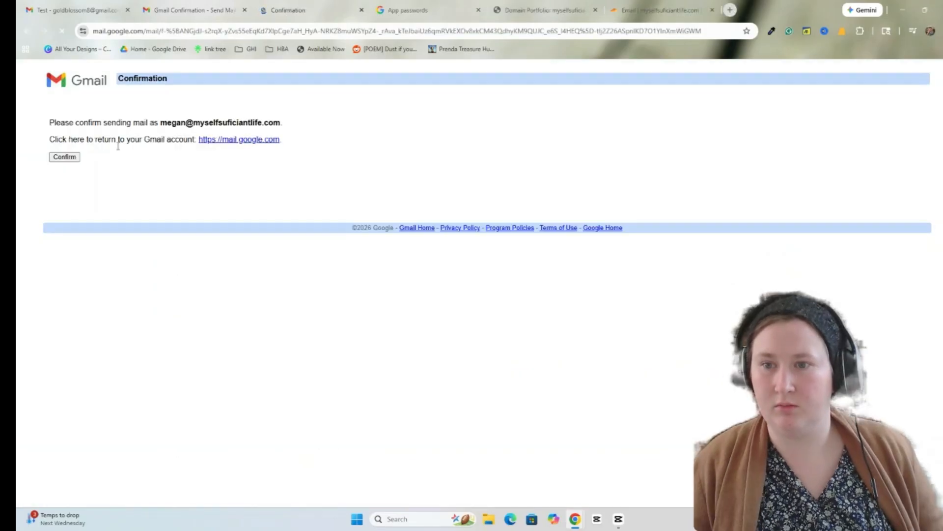
pyautogui.click(70, 157)
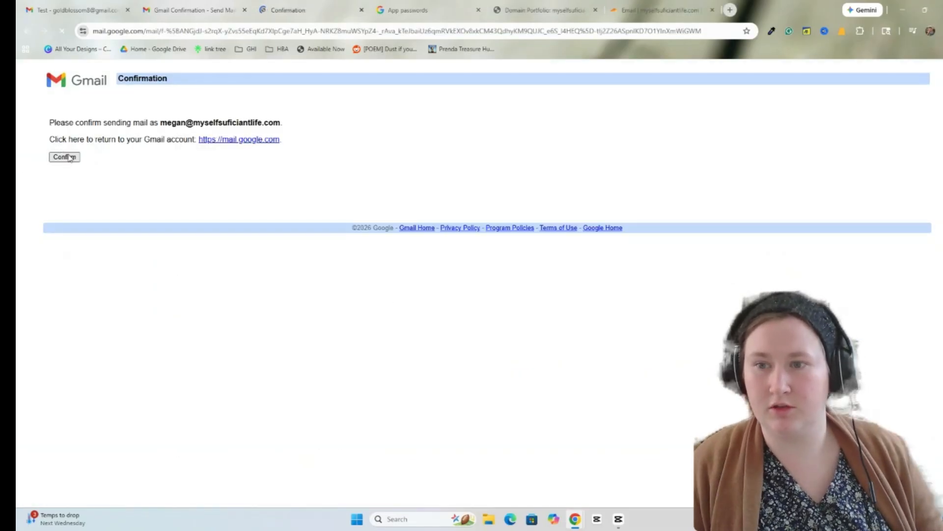
# - Close the confirmation page and start a new email sent from the domain address
pyautogui.click(361, 11)
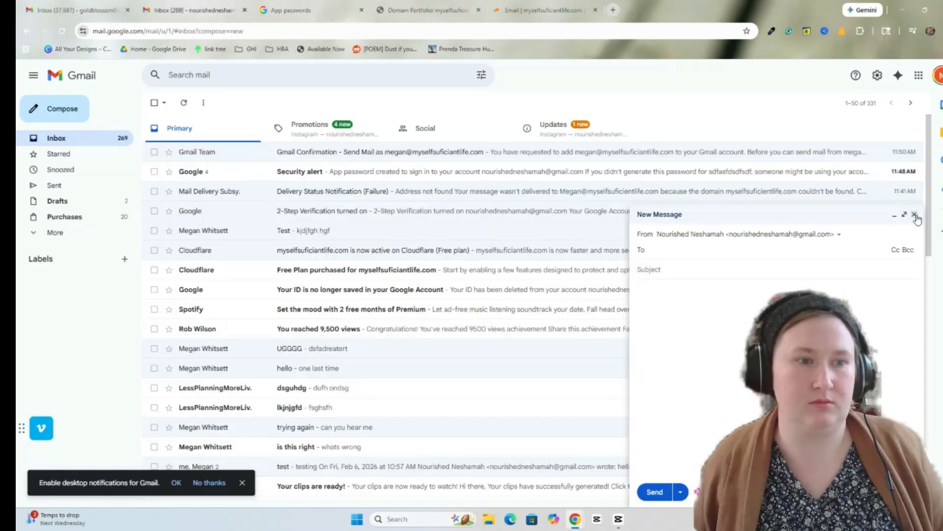
pyautogui.click(918, 214)
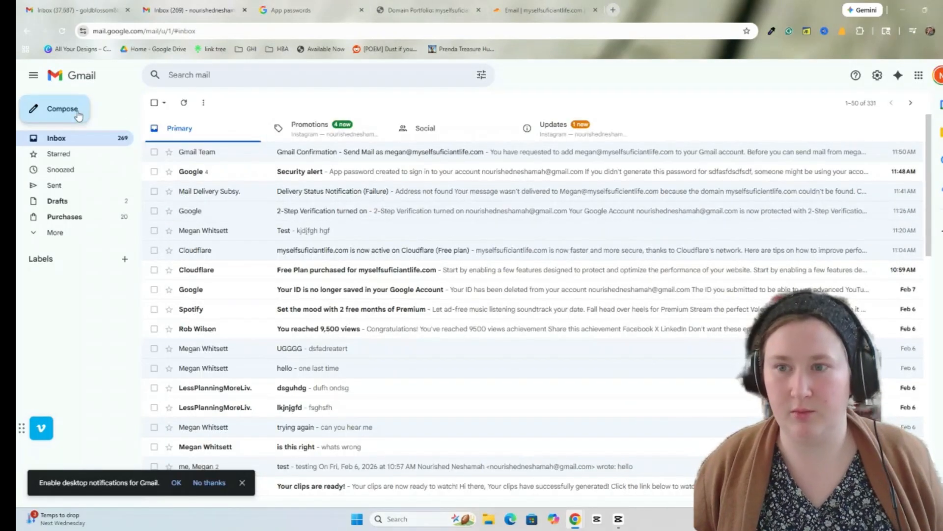
pyautogui.click(77, 114)
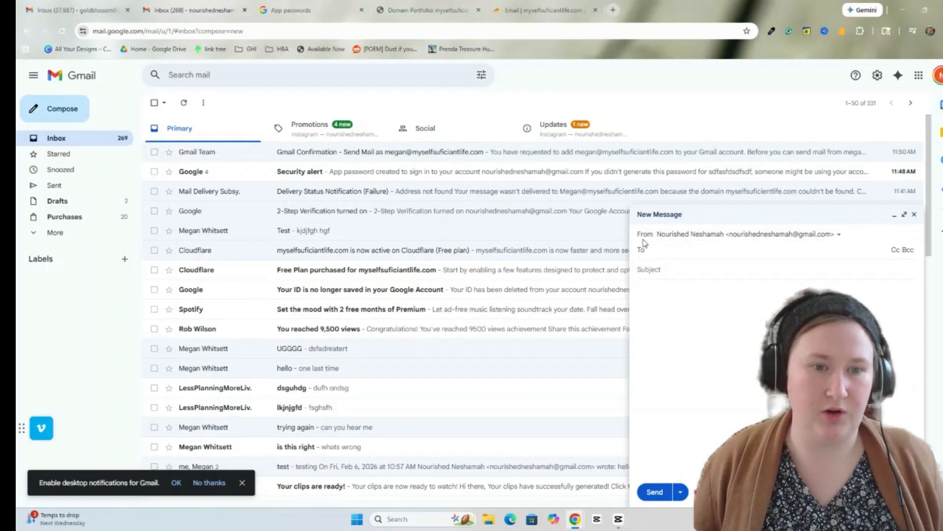
pyautogui.click(830, 235)
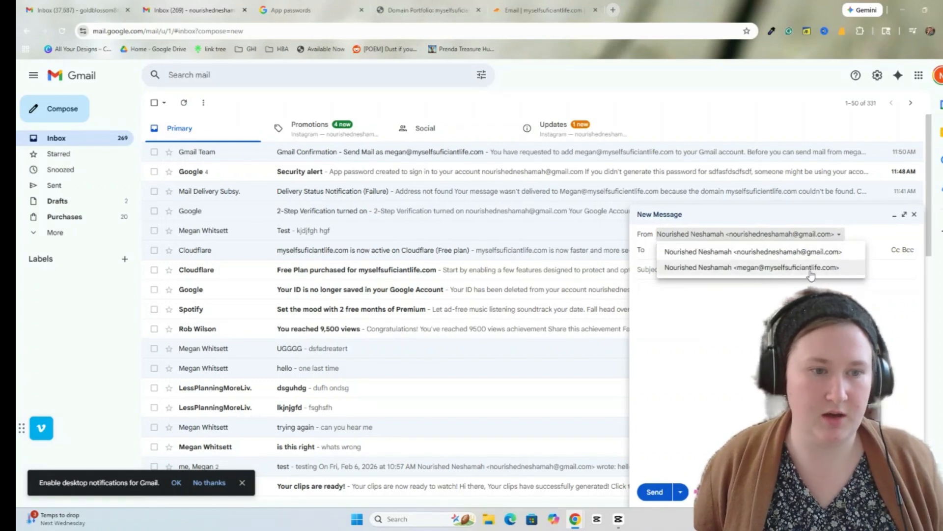
pyautogui.click(796, 267)
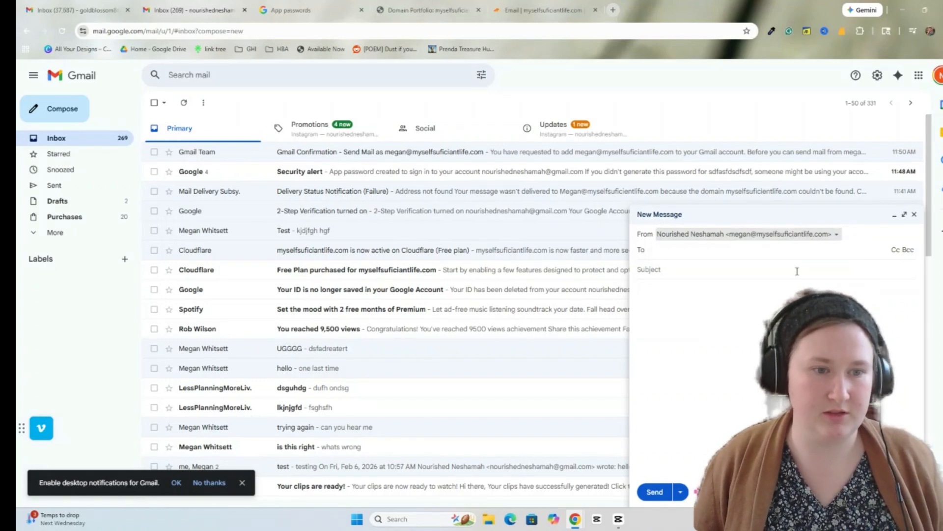
# - Send it to the second Gmail account with subject 'testinhg' and body 'sfsdfs'
pyautogui.click(672, 253)
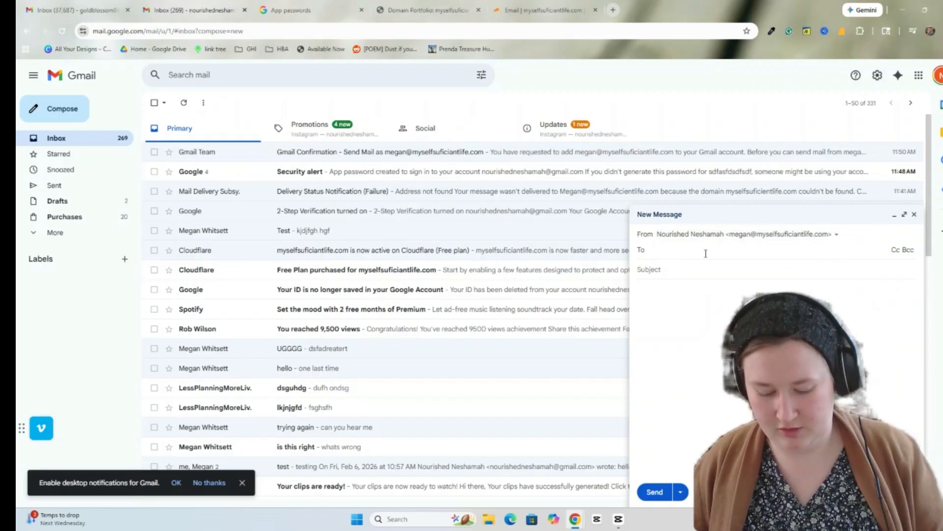
pyautogui.write('go')
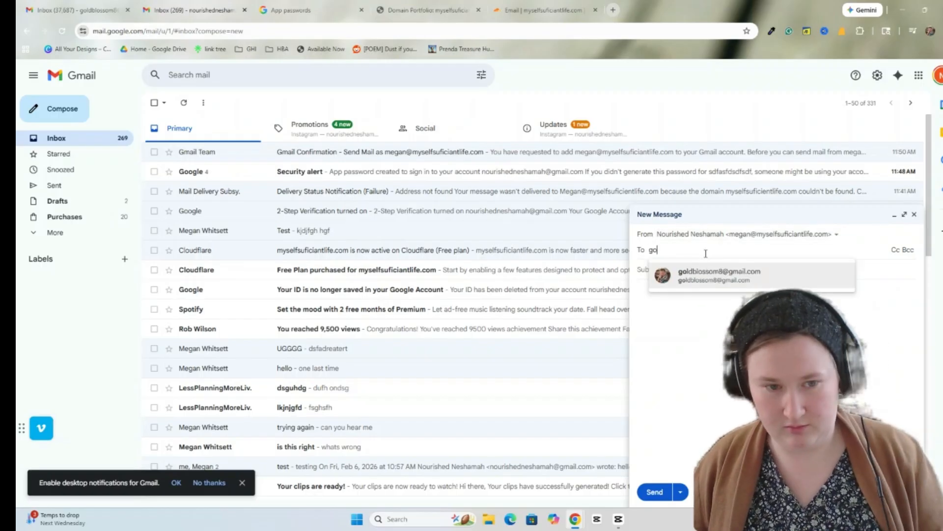
pyautogui.click(770, 278)
pyautogui.click(693, 276)
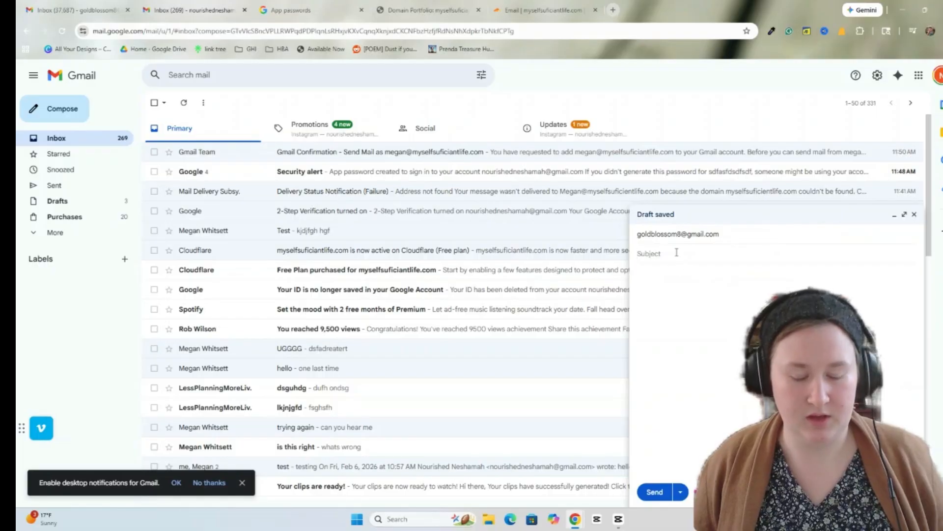
pyautogui.write('t')
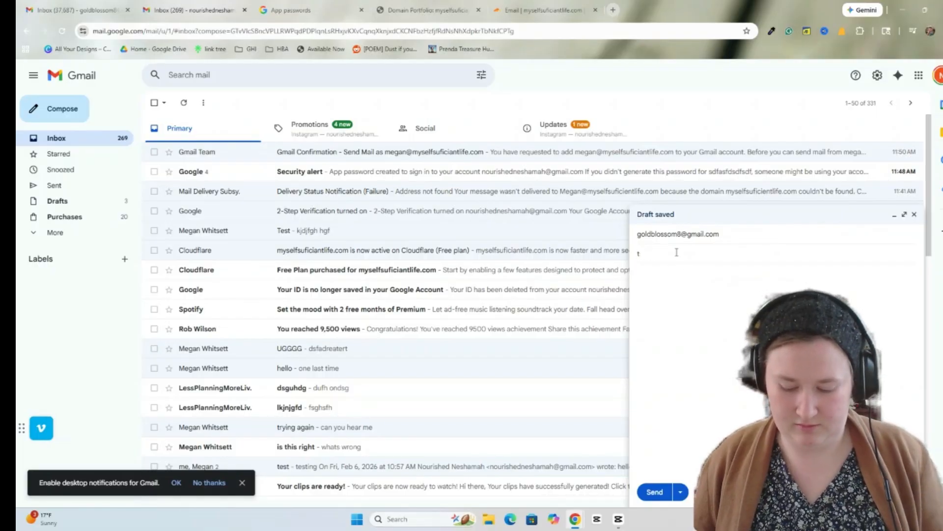
pyautogui.write('estinhg')
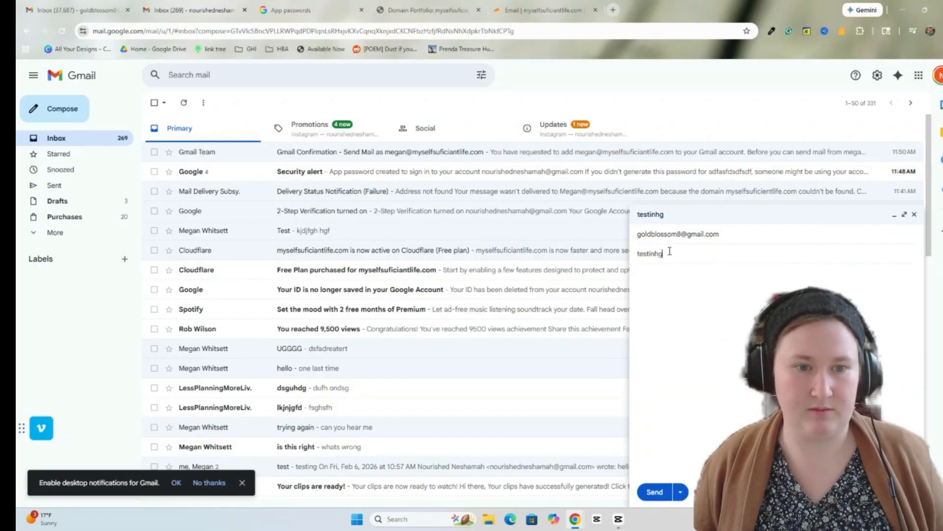
pyautogui.click(656, 274)
pyautogui.write('sfsdfs')
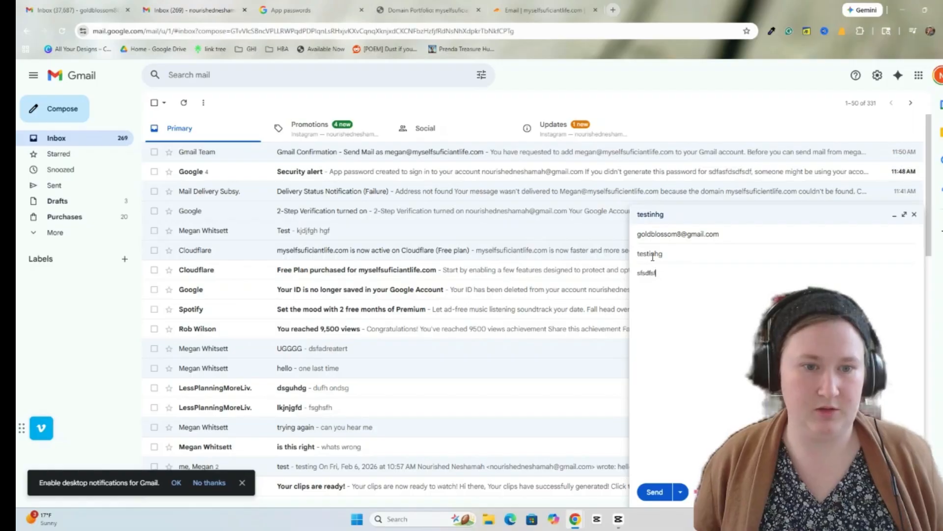
pyautogui.click(661, 496)
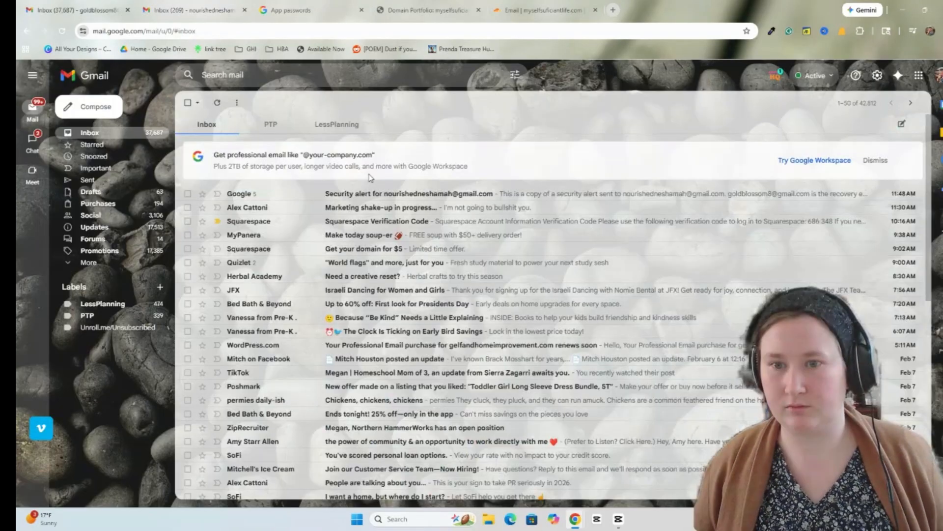
# - Refresh the receiving inbox, open the 'testinhg' email, and confirm it came from the domain address
pyautogui.click(215, 106)
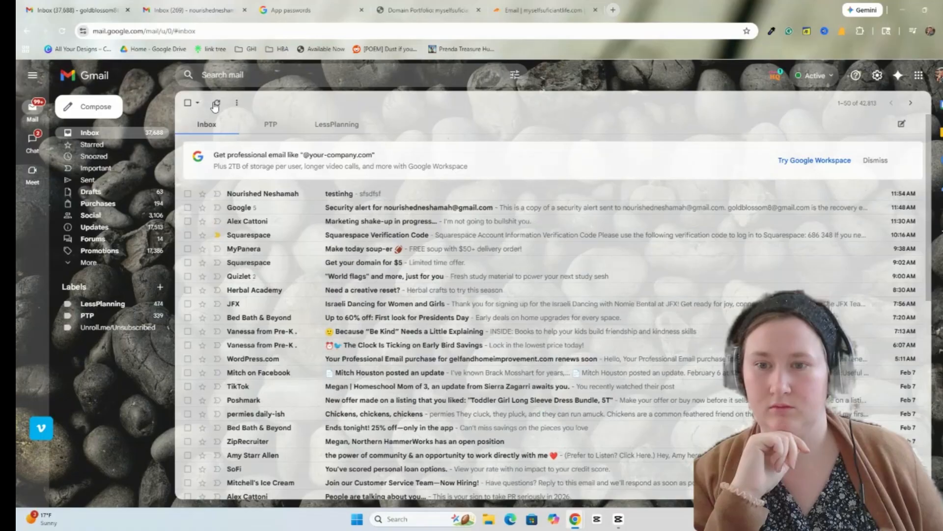
pyautogui.click(312, 197)
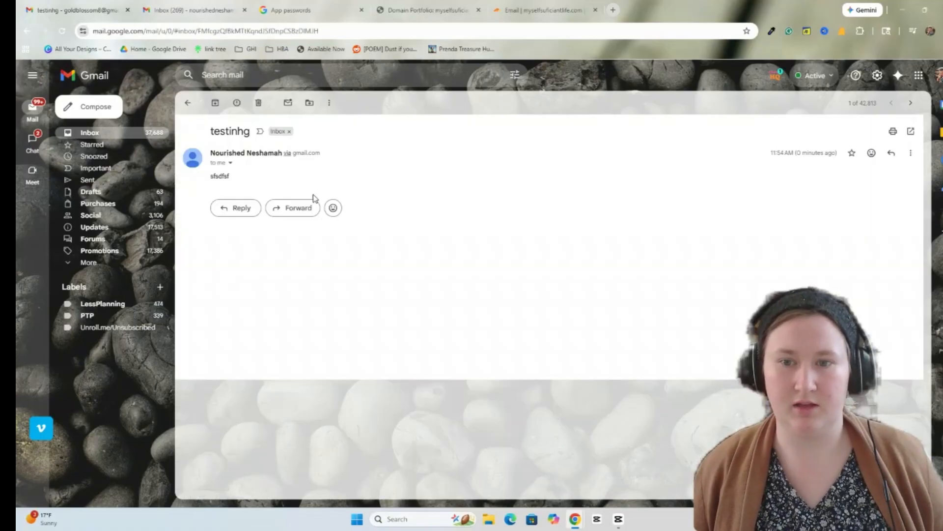
pyautogui.click(230, 163)
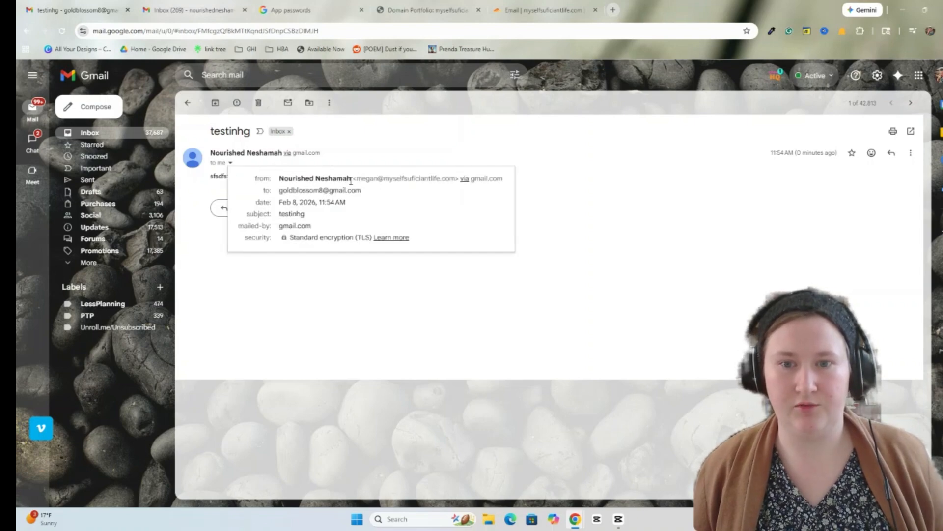
pyautogui.moveTo(363, 179); pyautogui.dragTo(451, 177)
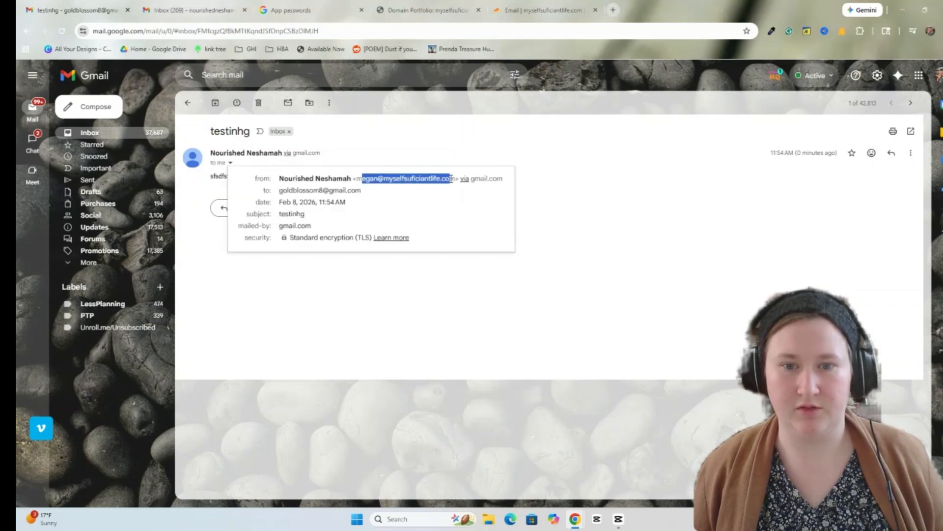
pyautogui.click(405, 205)
pyautogui.click(588, 248)
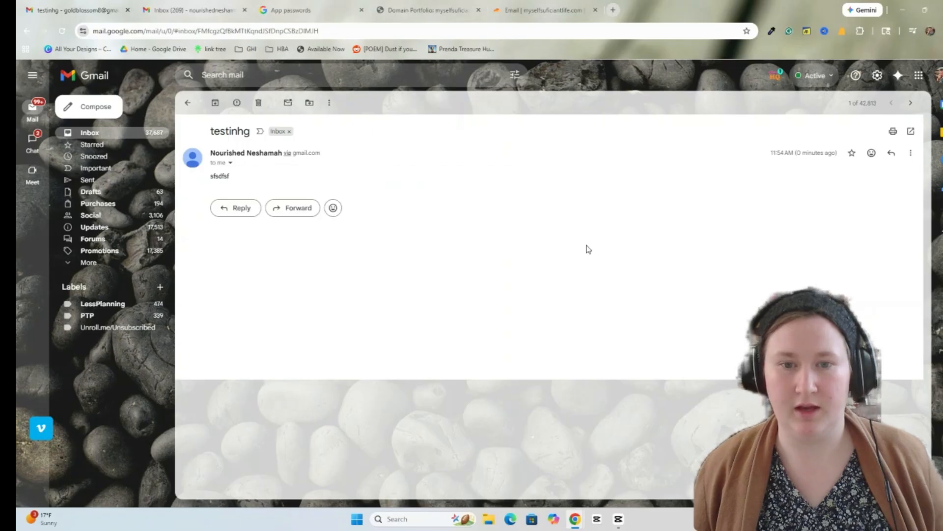
# - Reply to the 'testinhg' email with 'hello!' and send it
pyautogui.click(238, 217)
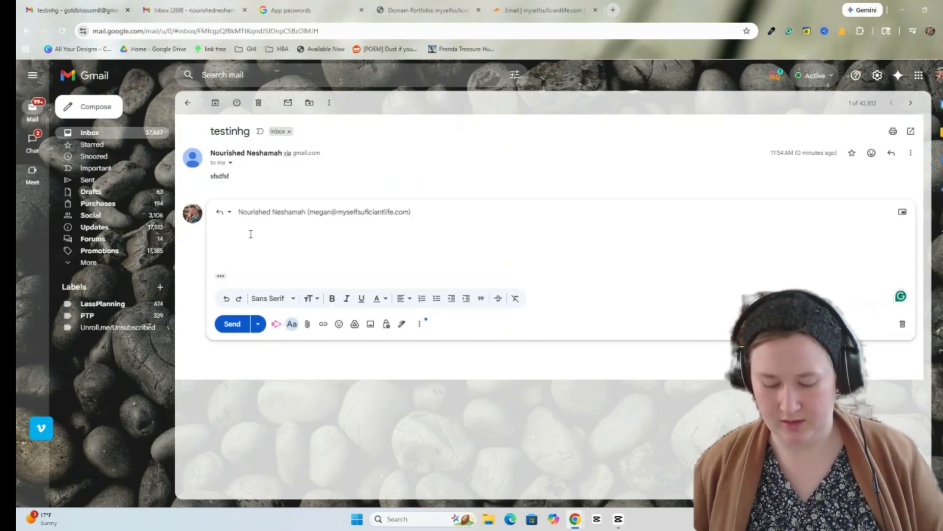
pyautogui.write('hello!')
pyautogui.hotkey('ctrl', 'Return')
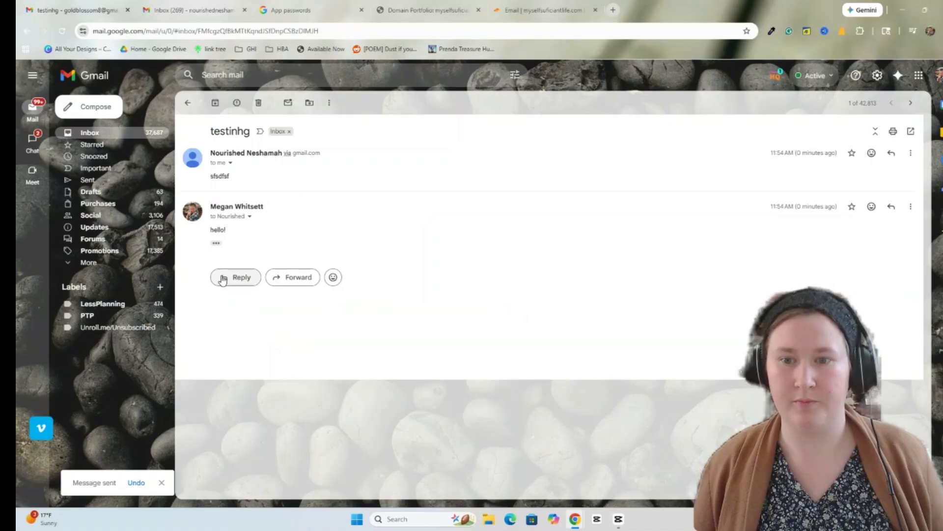
# - In the sending account, open the 'testinhg' thread with the hello! reply, check its sender, and generate an AI Overview
pyautogui.click(177, 11)
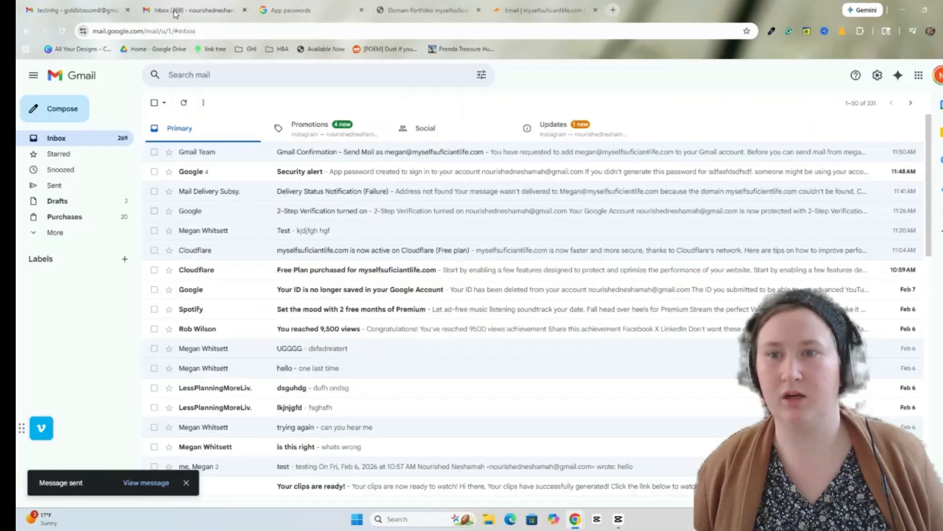
pyautogui.click(184, 103)
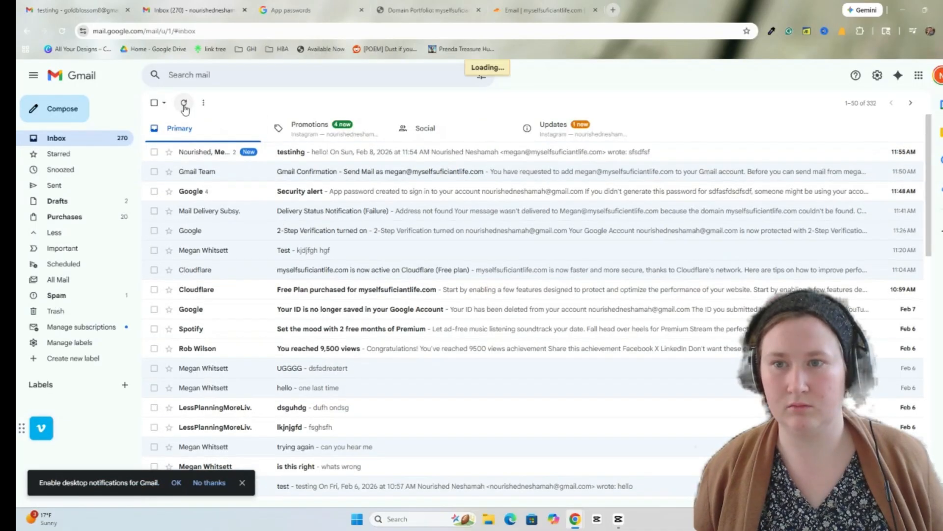
pyautogui.click(217, 151)
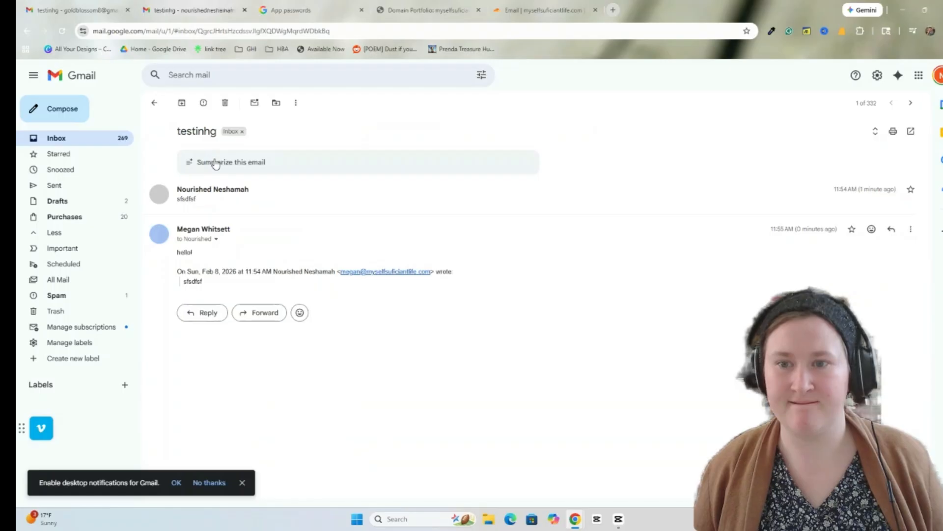
pyautogui.click(217, 239)
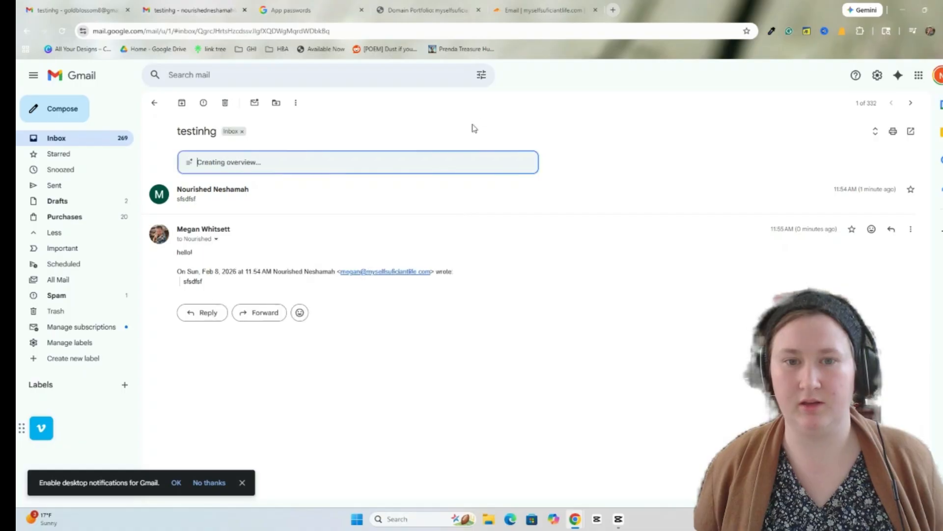
pyautogui.click(469, 168)
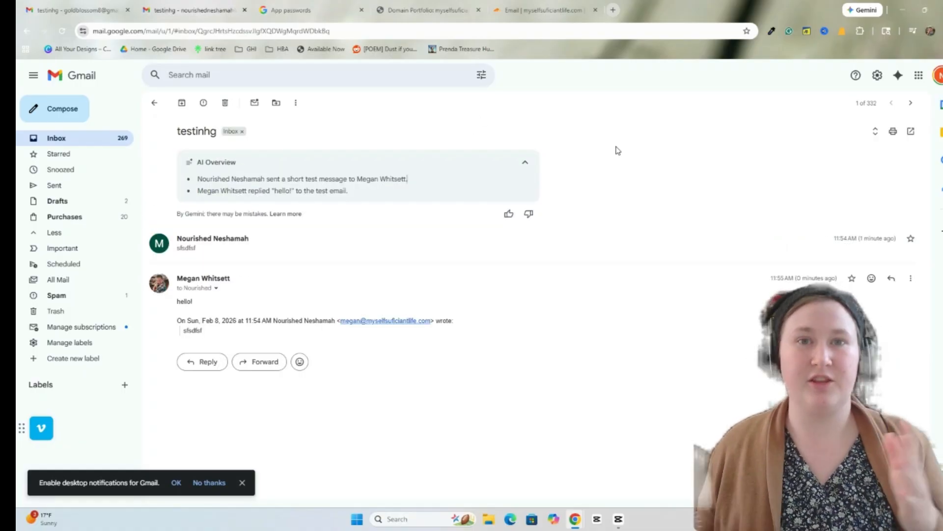